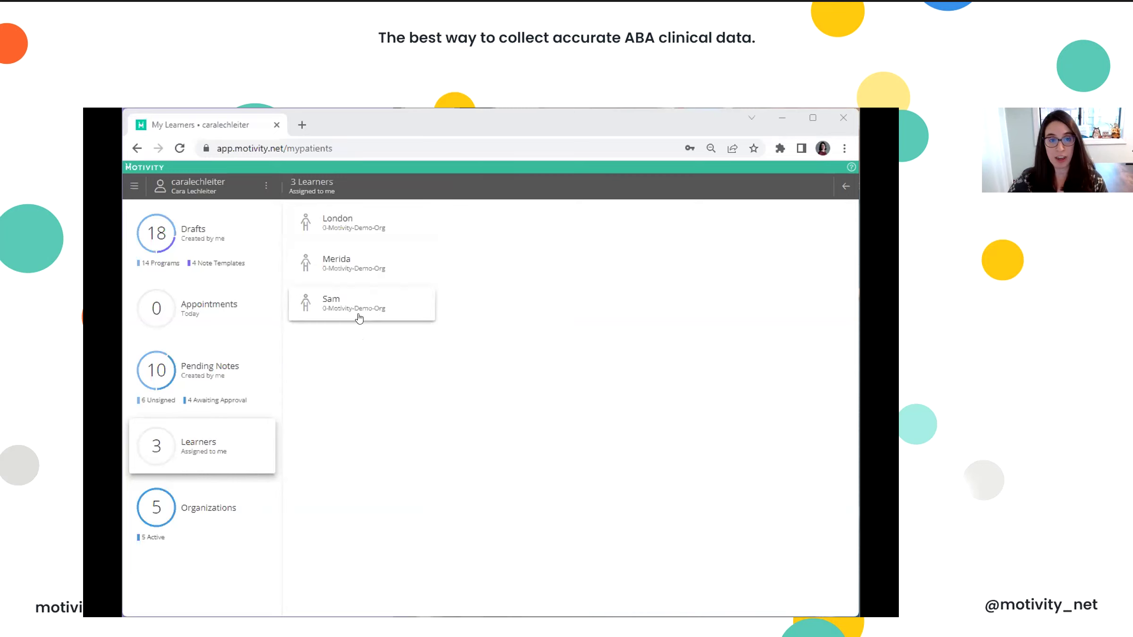
# Open London's learner page and go to its Collect Data page
pyautogui.click(345, 224)
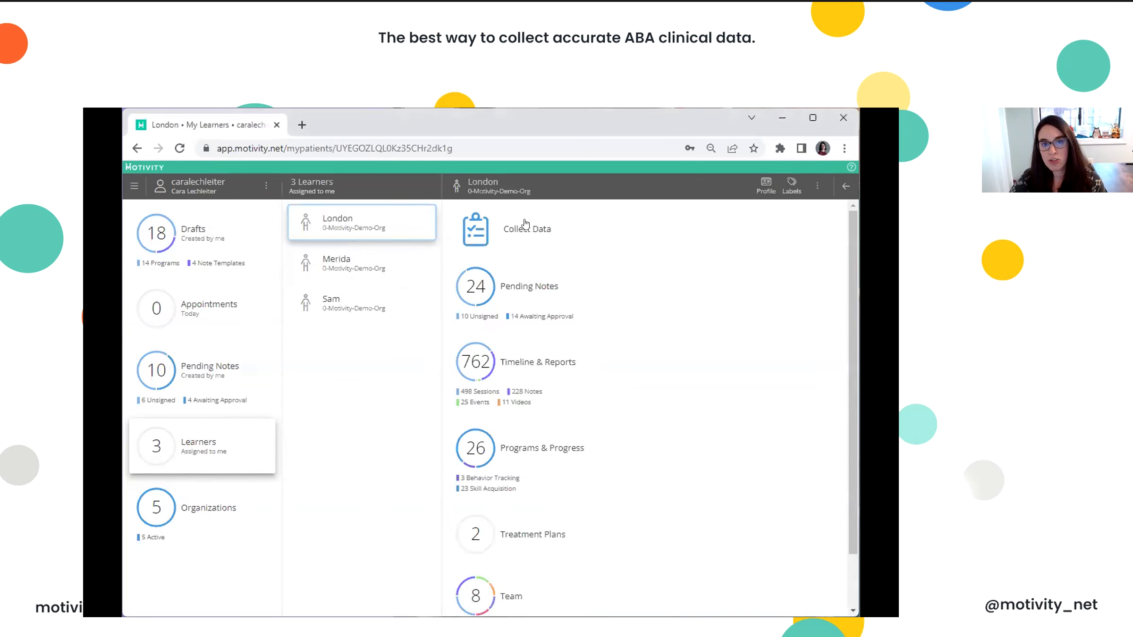
pyautogui.click(530, 231)
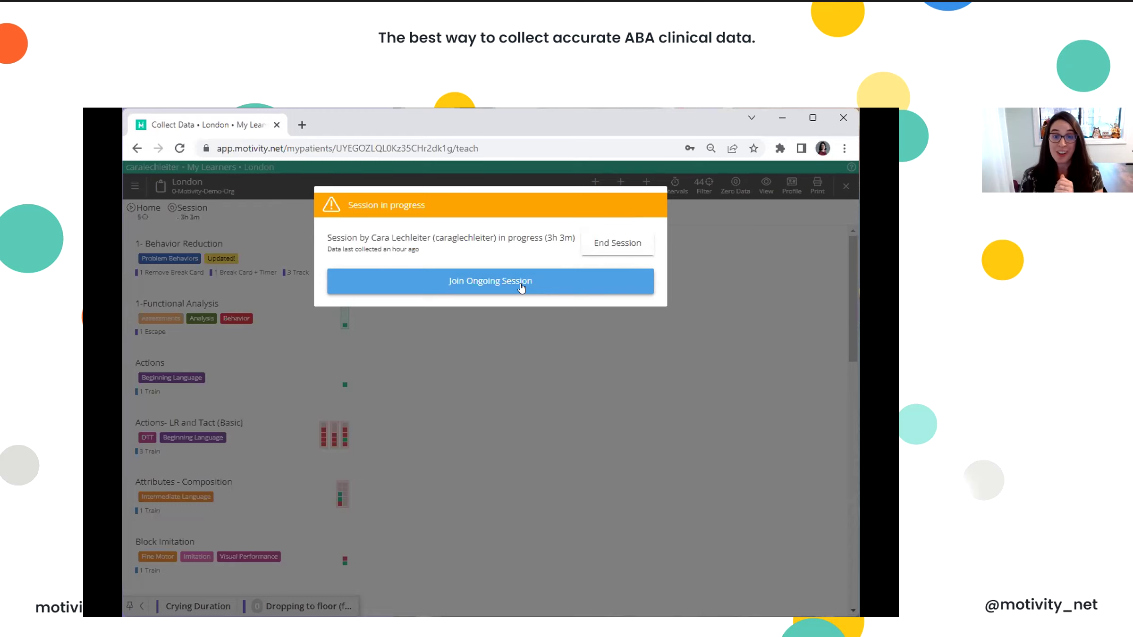
# End London's in-progress session, marking all targets without data as Not Tracked
pyautogui.click(586, 253)
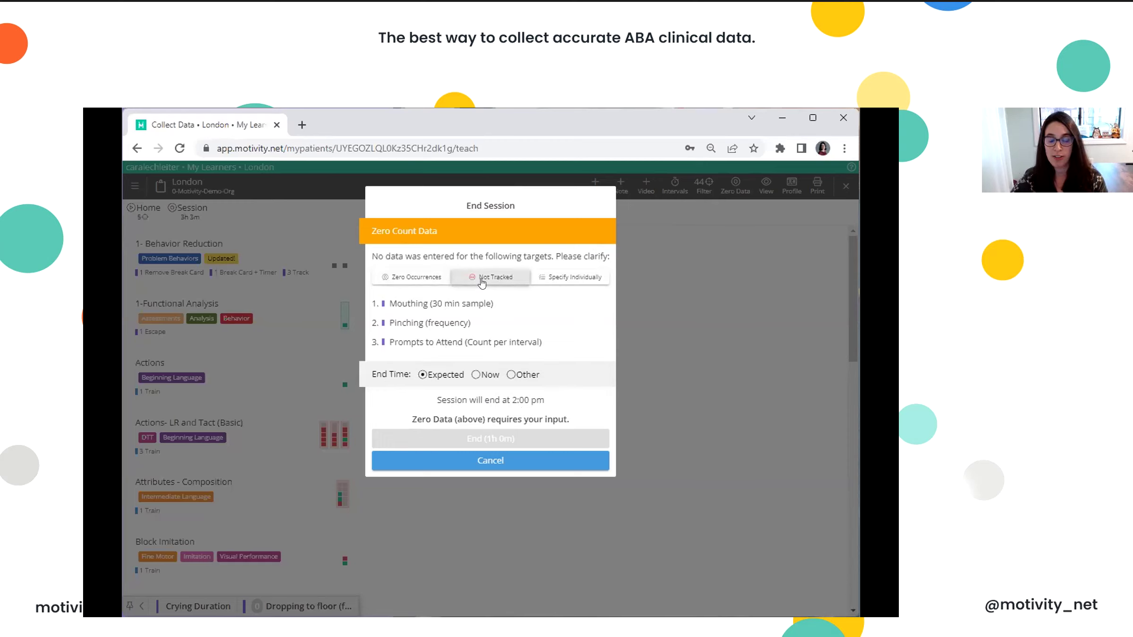
pyautogui.click(537, 282)
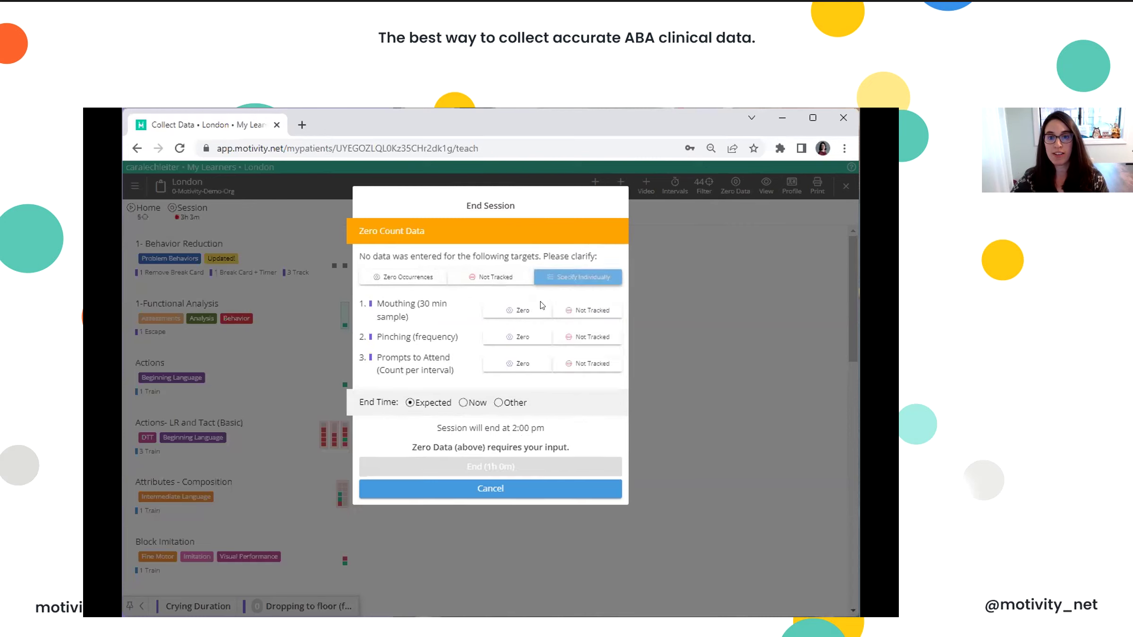
pyautogui.click(509, 280)
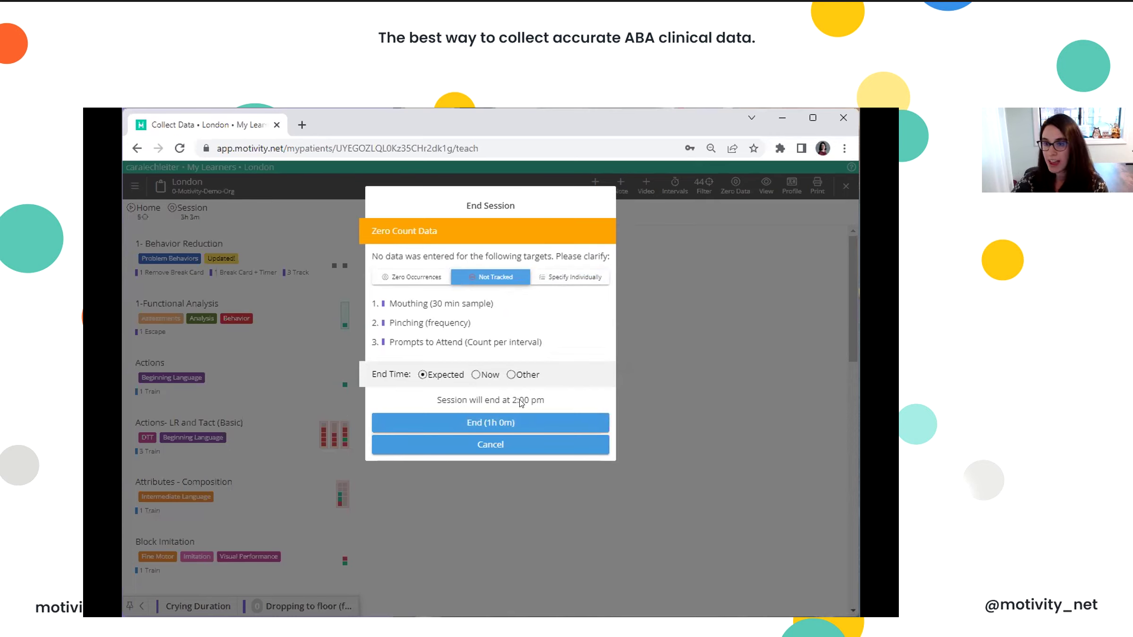
pyautogui.click(544, 422)
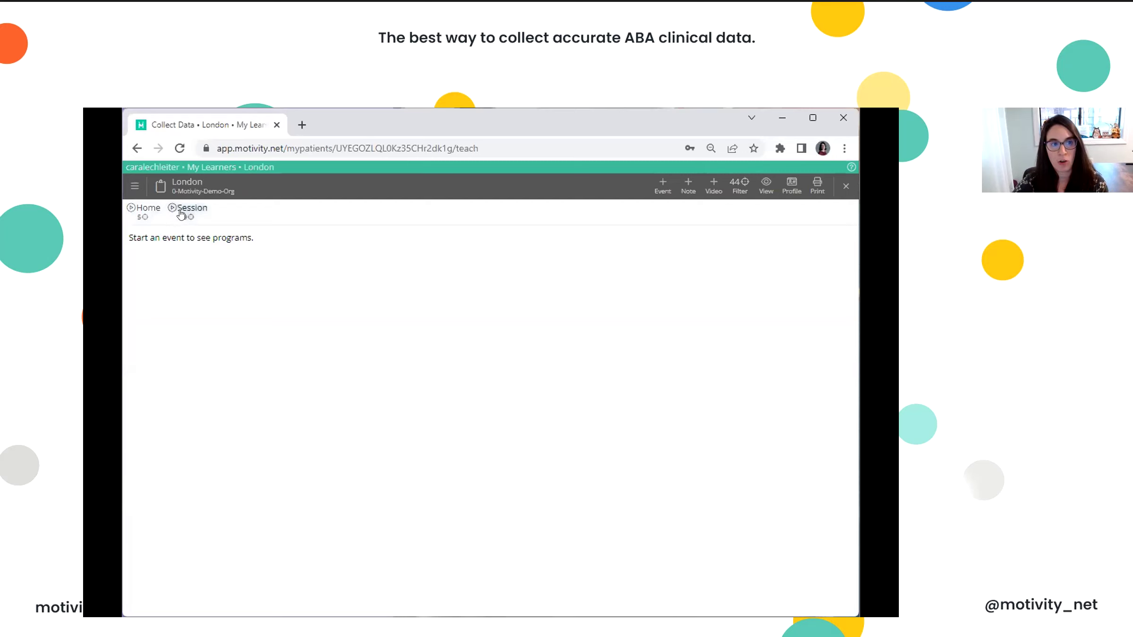
pyautogui.click(182, 213)
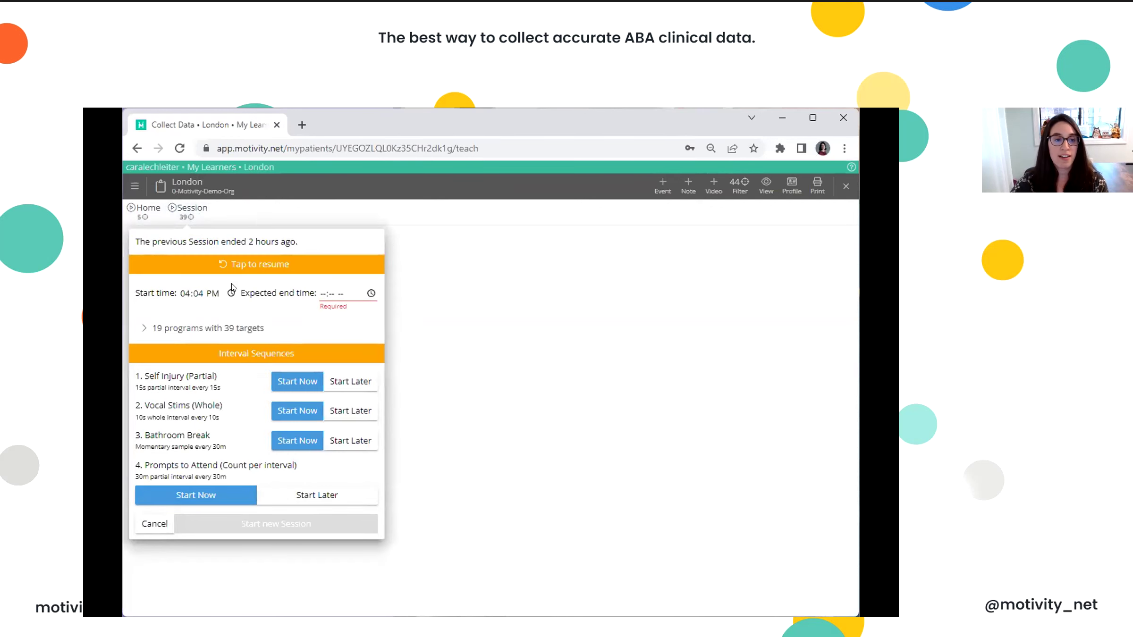
pyautogui.click(213, 330)
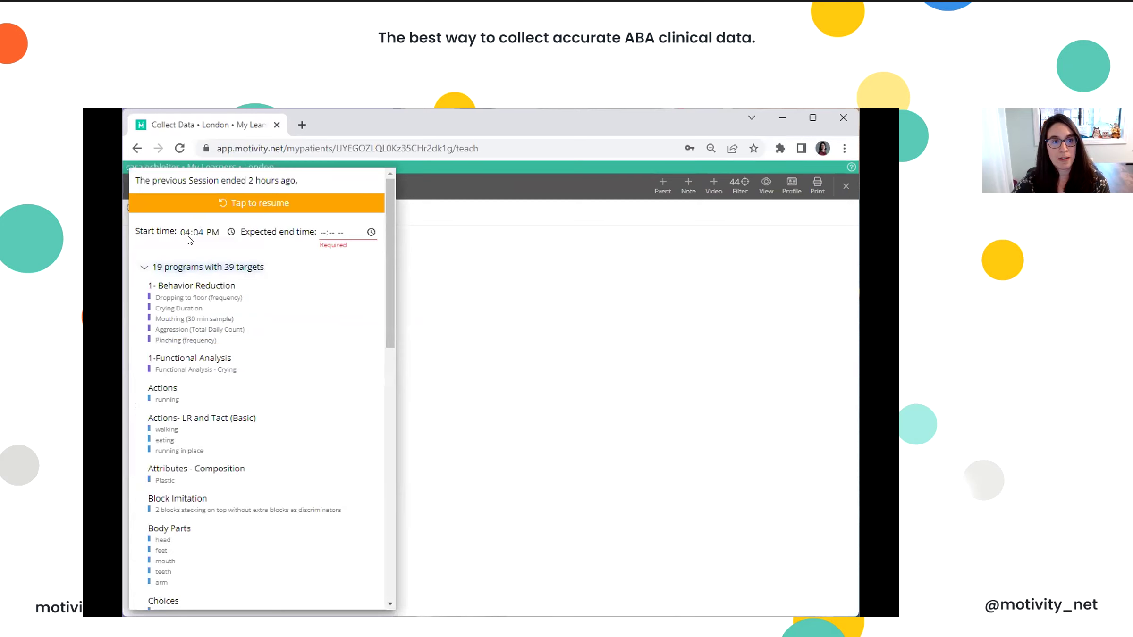
pyautogui.click(180, 268)
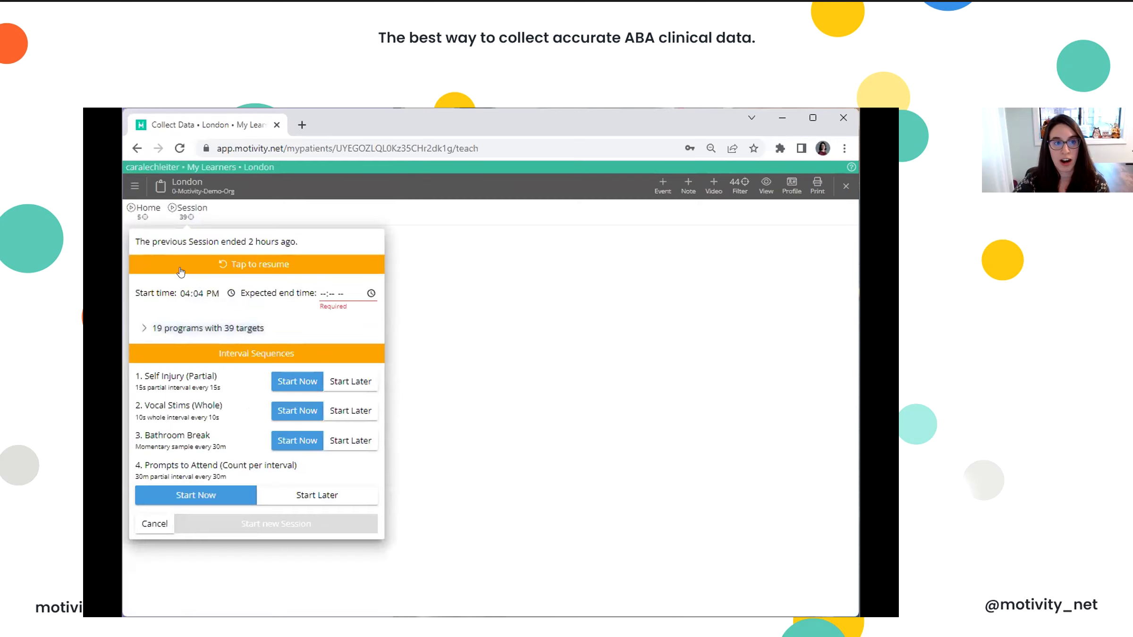
pyautogui.click(147, 208)
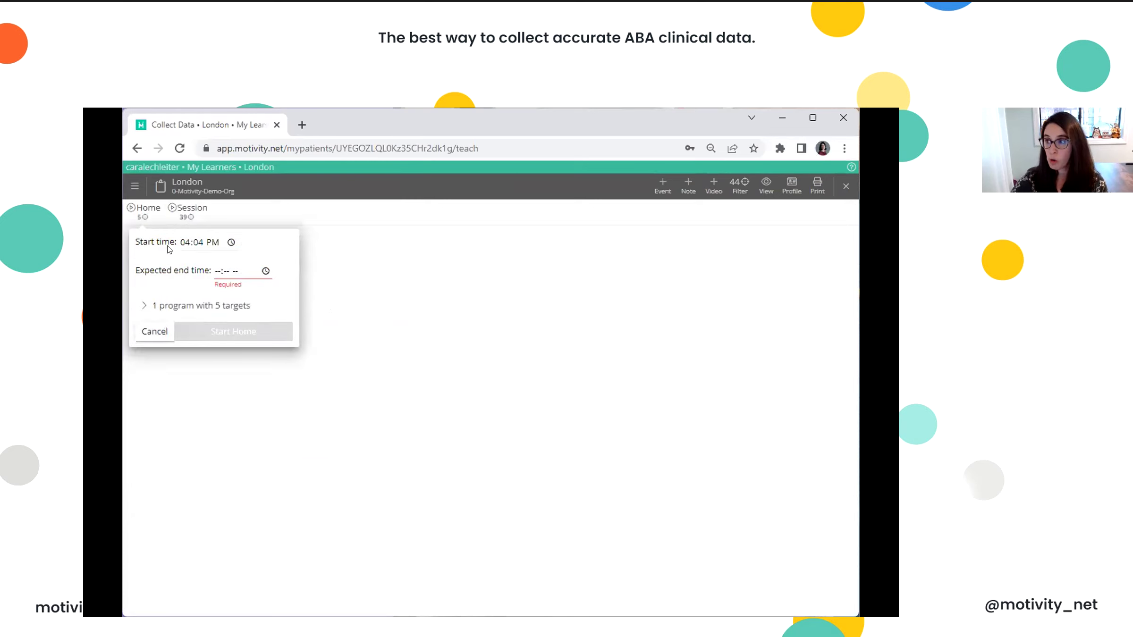
pyautogui.click(173, 306)
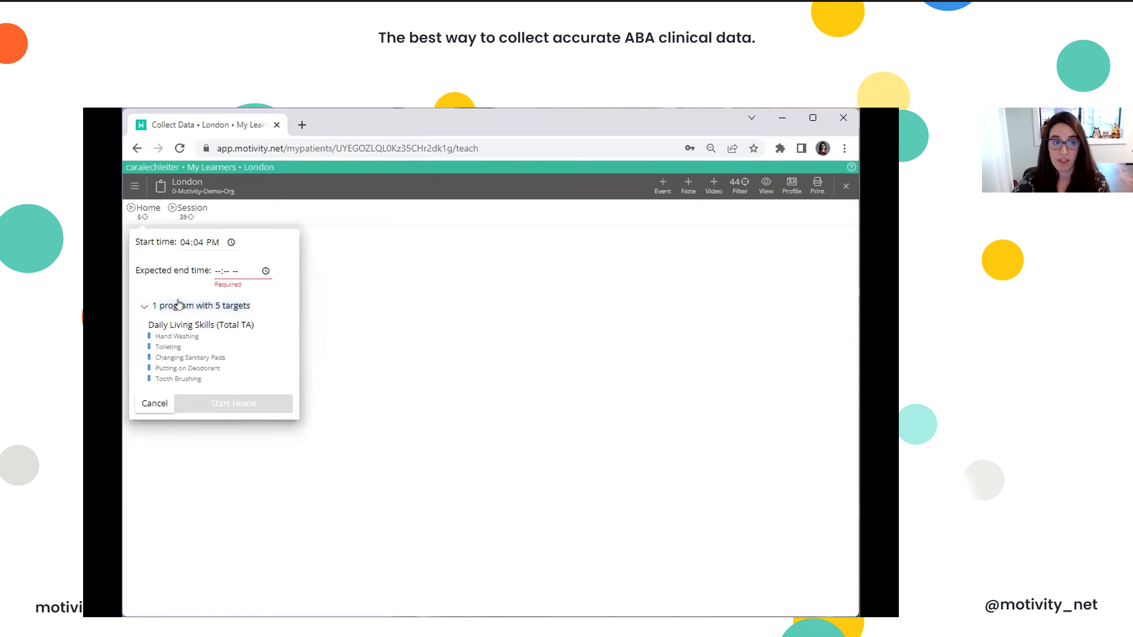
pyautogui.click(179, 304)
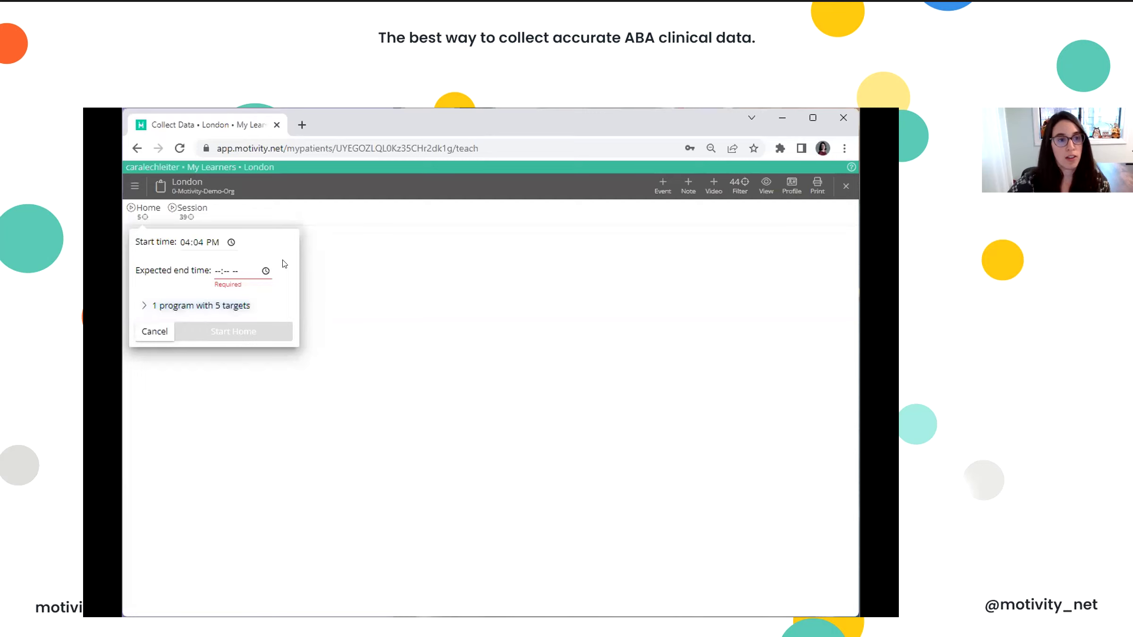
# Set up a new session starting at 04:00 PM and ending at 04:30 PM
pyautogui.click(191, 211)
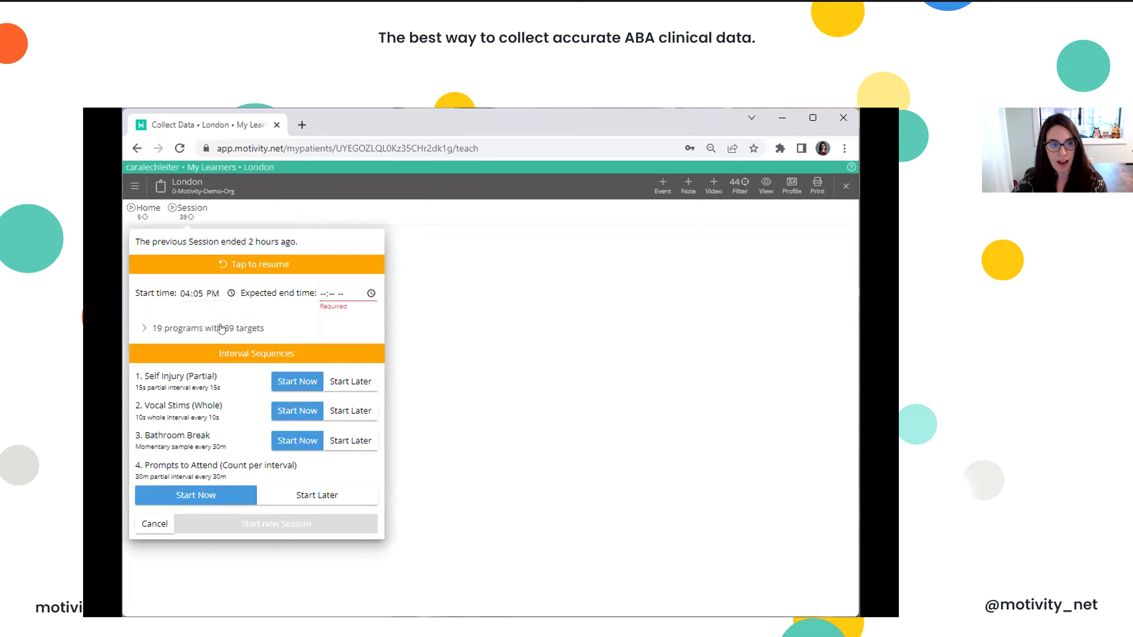
pyautogui.click(200, 293)
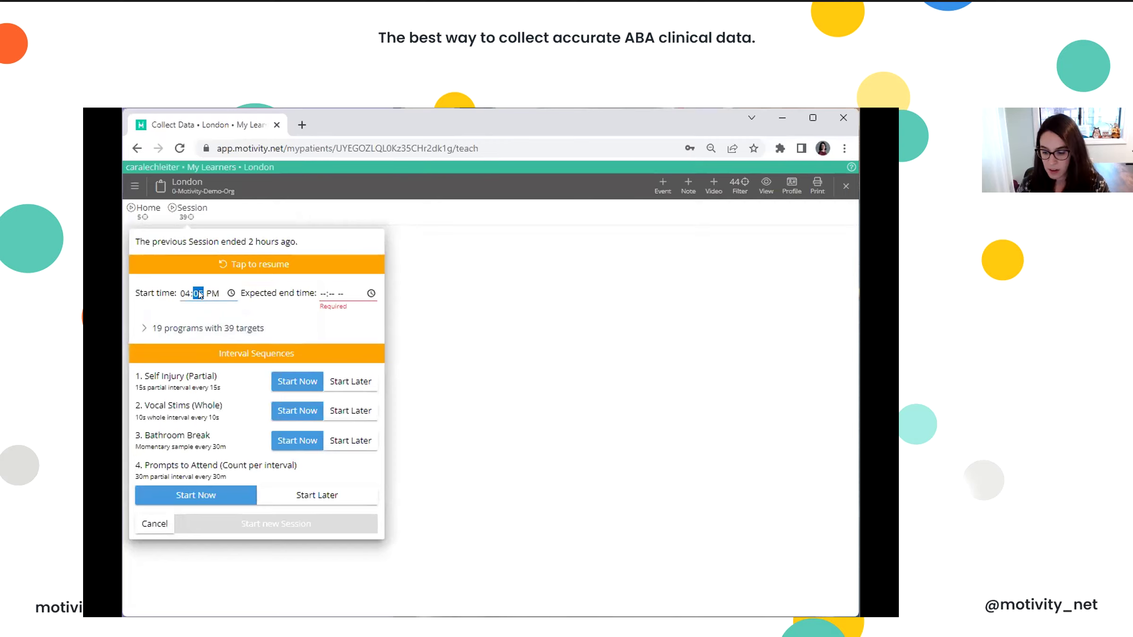
pyautogui.click(321, 293)
pyautogui.write('4:30')
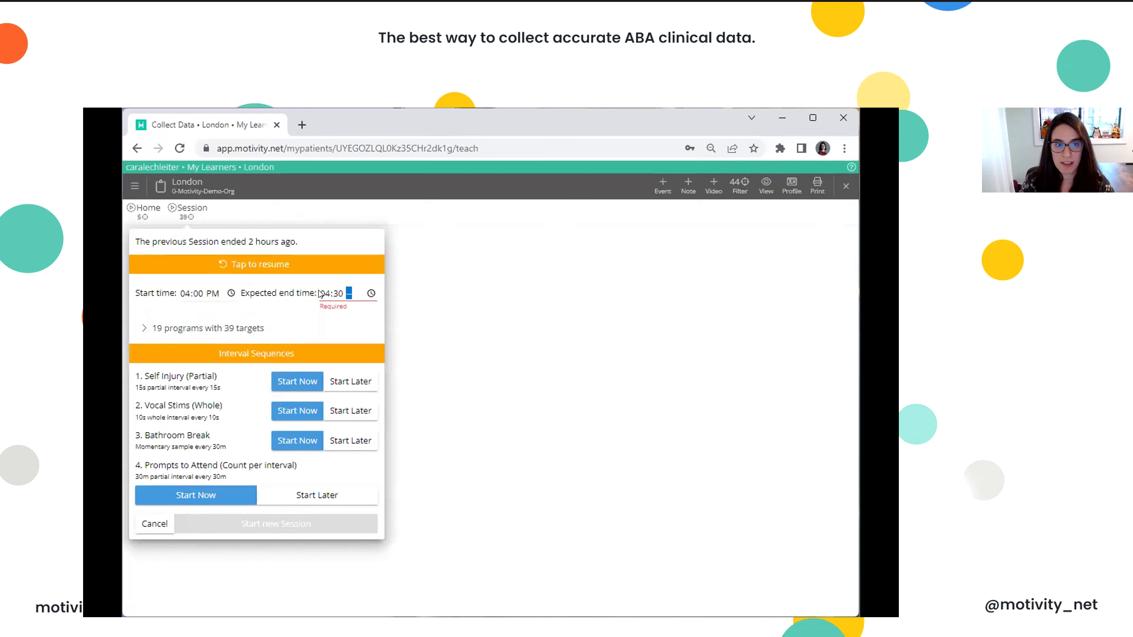
pyautogui.write('p')
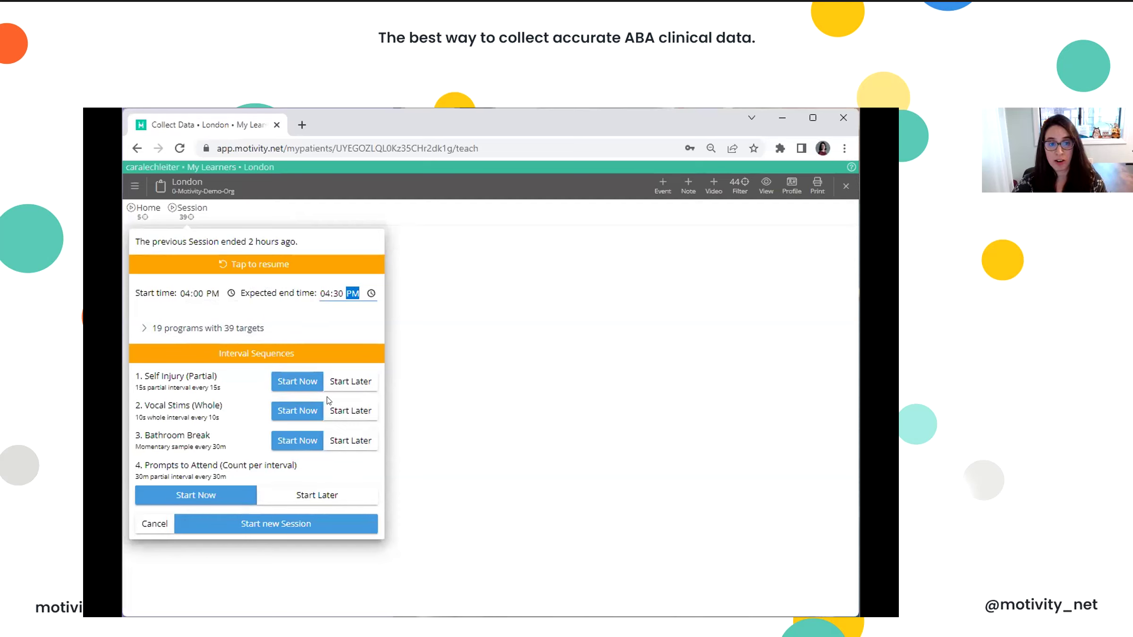
# Defer the Vocal Stims, Bathroom Break and Prompts to Attend intervals, then start the session
pyautogui.click(339, 410)
pyautogui.click(345, 444)
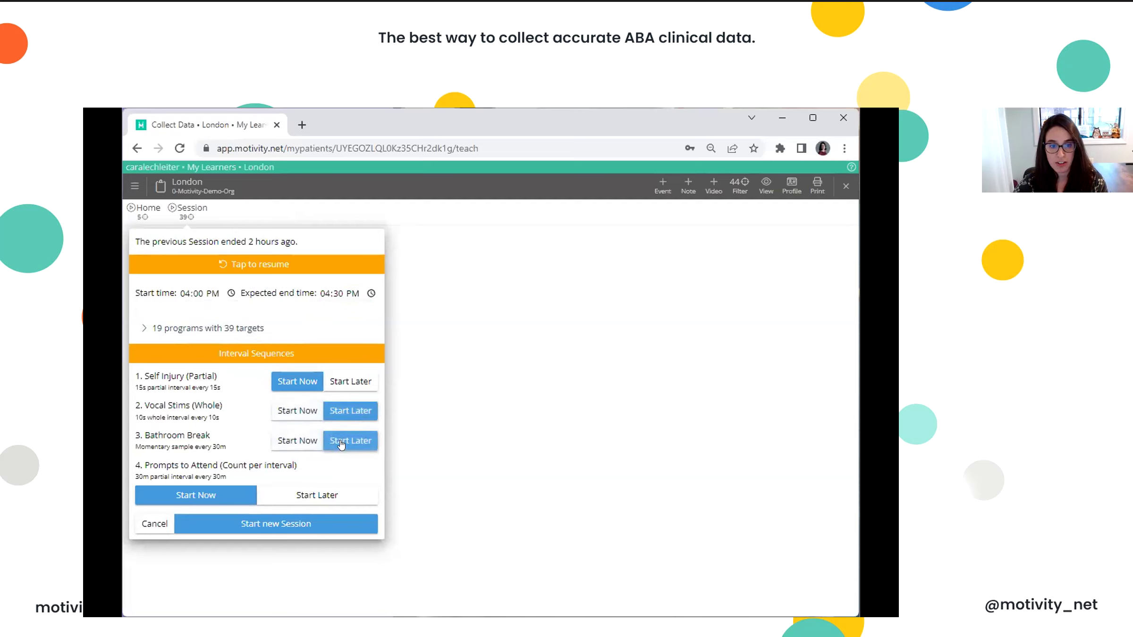
pyautogui.click(363, 495)
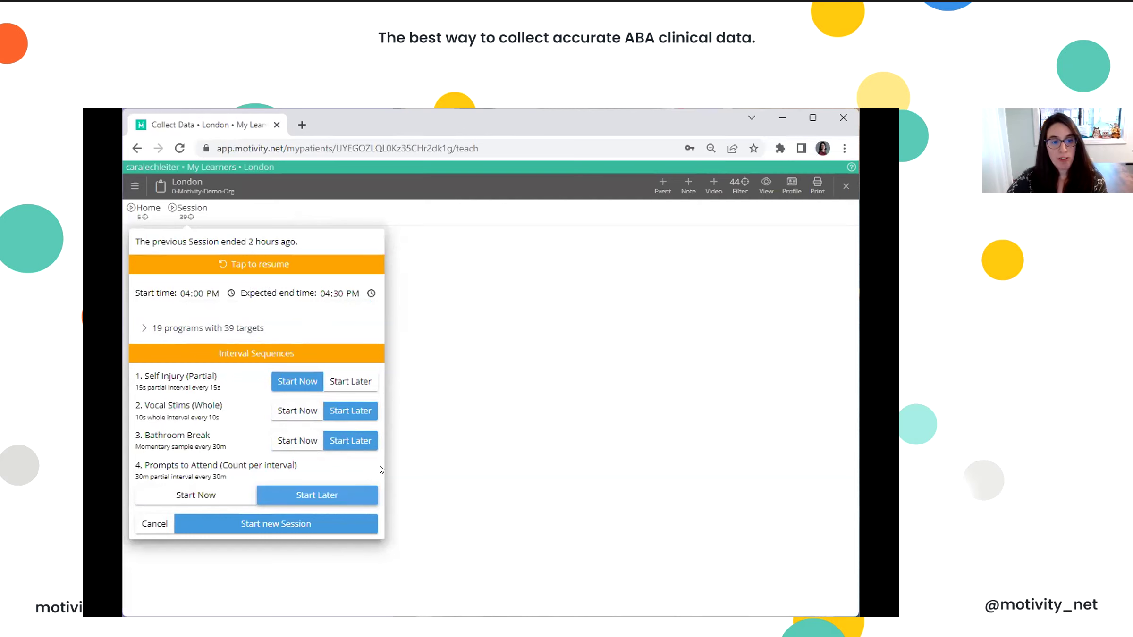
pyautogui.click(349, 527)
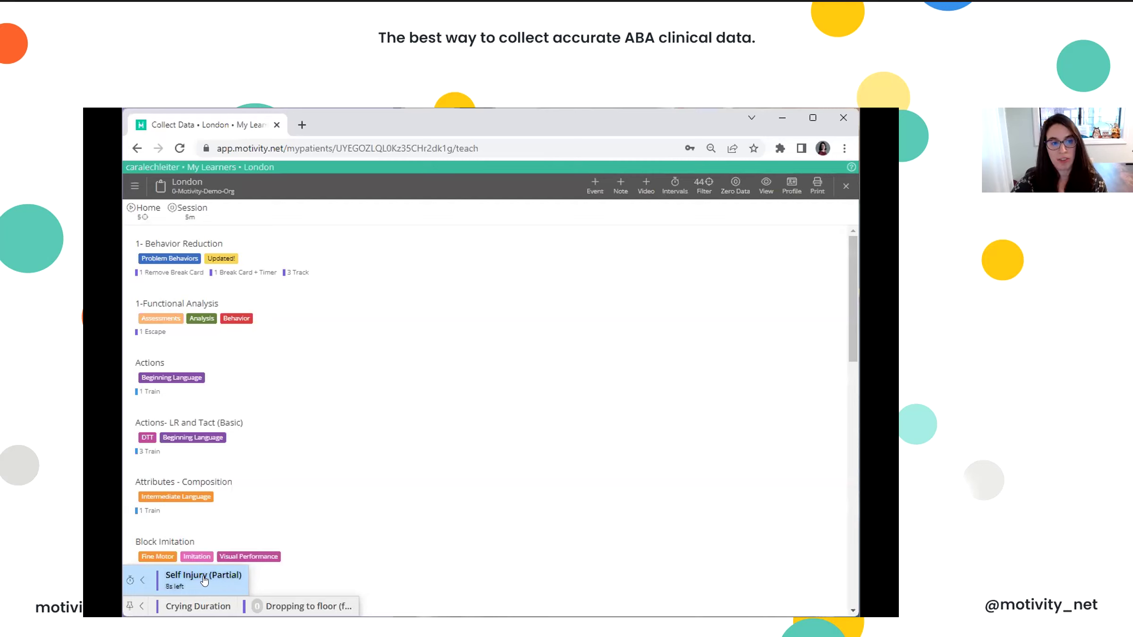
# In Actions- LR and Tact (Basic), record partial physical prompts for walking, eating and running in place
pyautogui.click(238, 442)
pyautogui.click(529, 402)
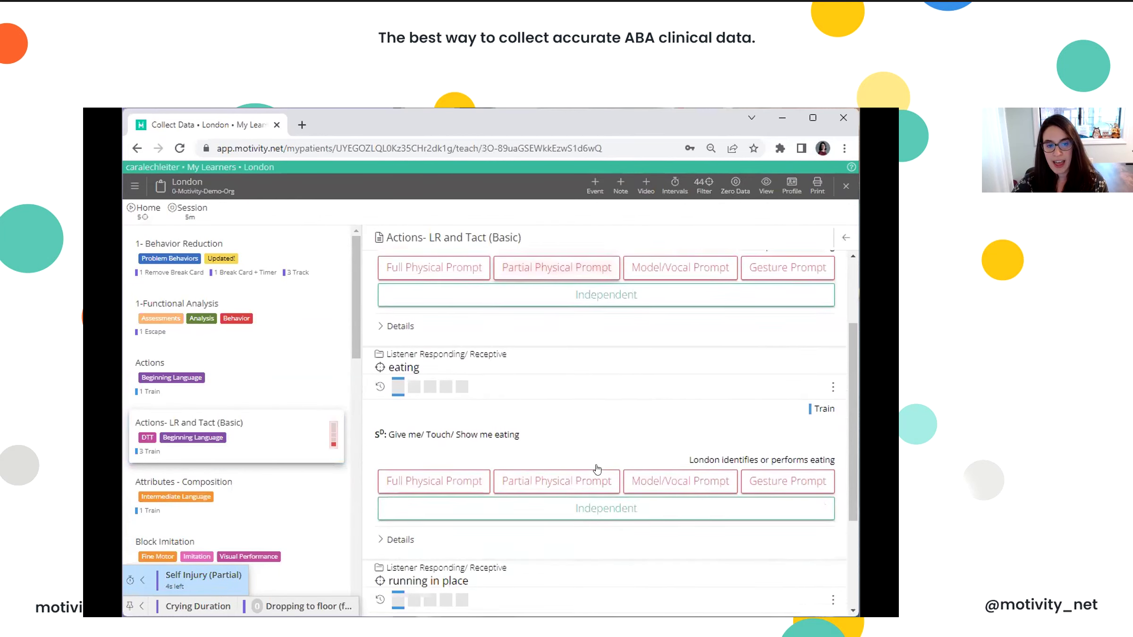
pyautogui.click(597, 466)
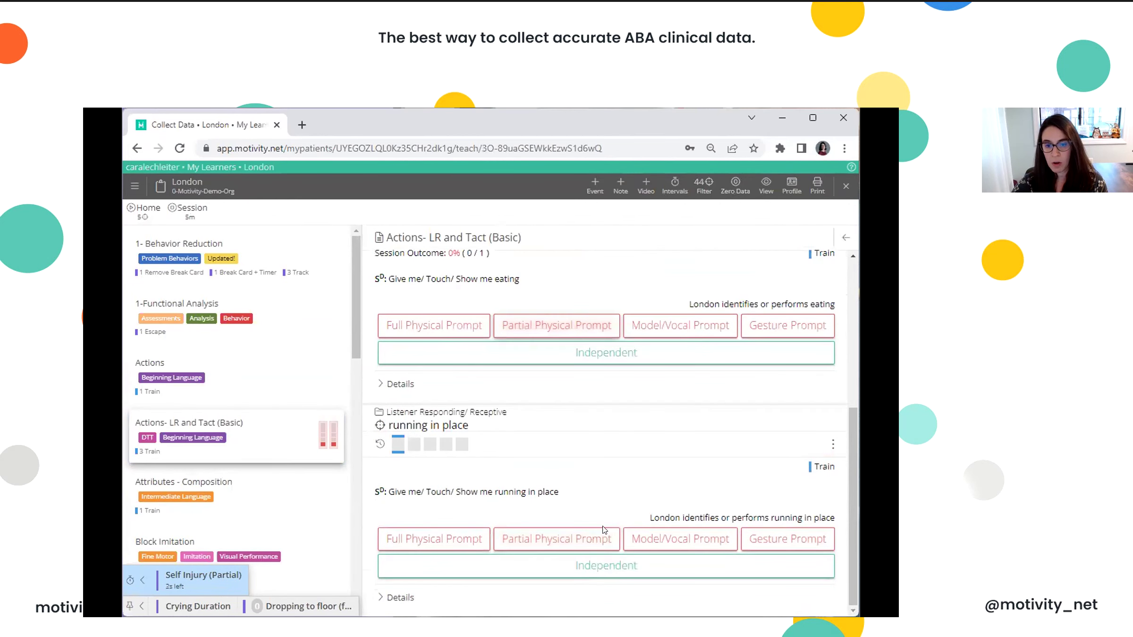
pyautogui.click(599, 530)
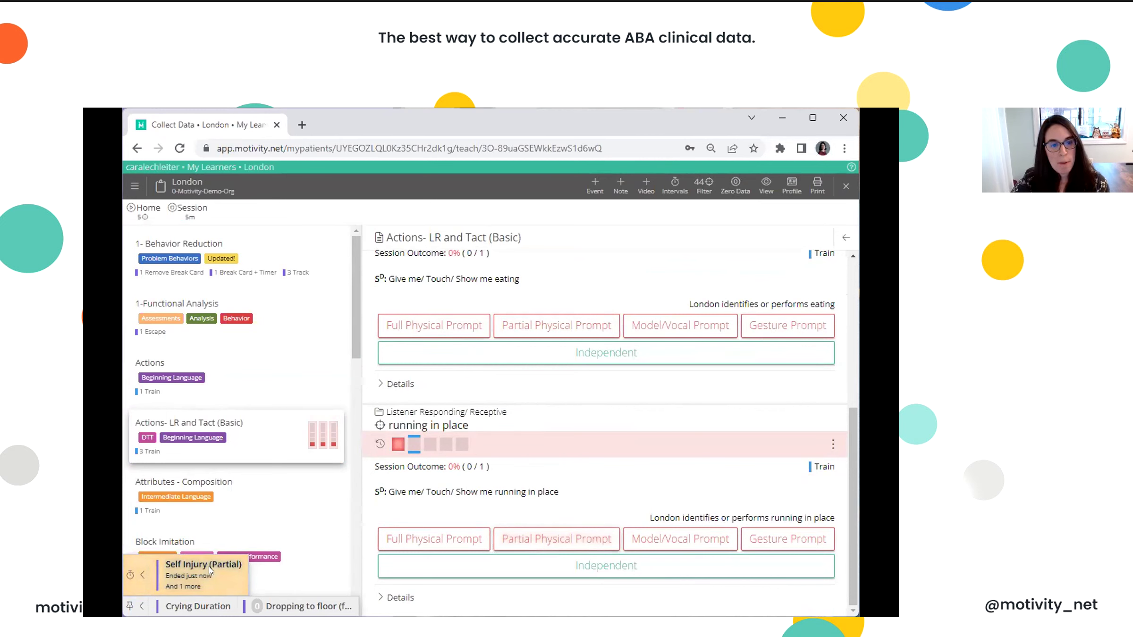
# Score the current Self Injury interval as occurred
pyautogui.click(206, 570)
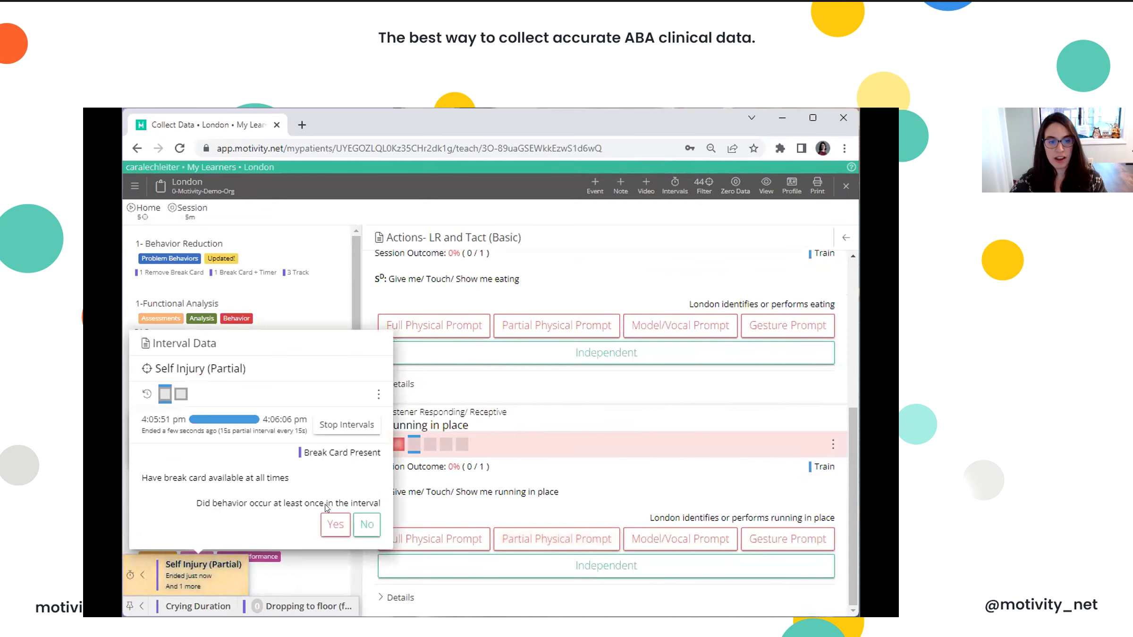
pyautogui.click(333, 525)
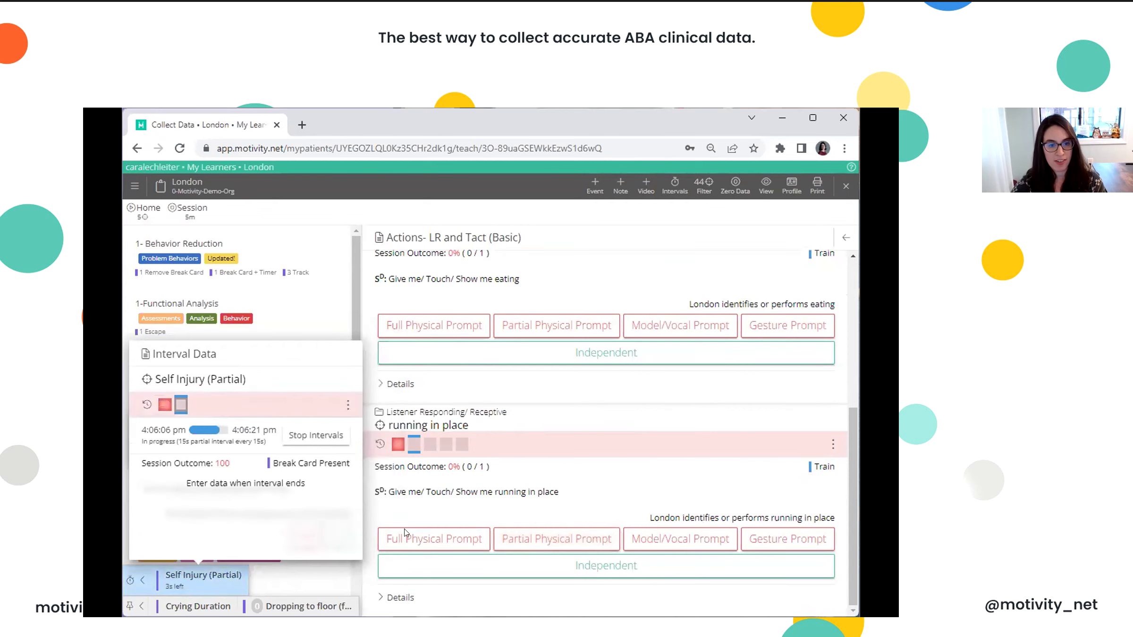
pyautogui.click(588, 486)
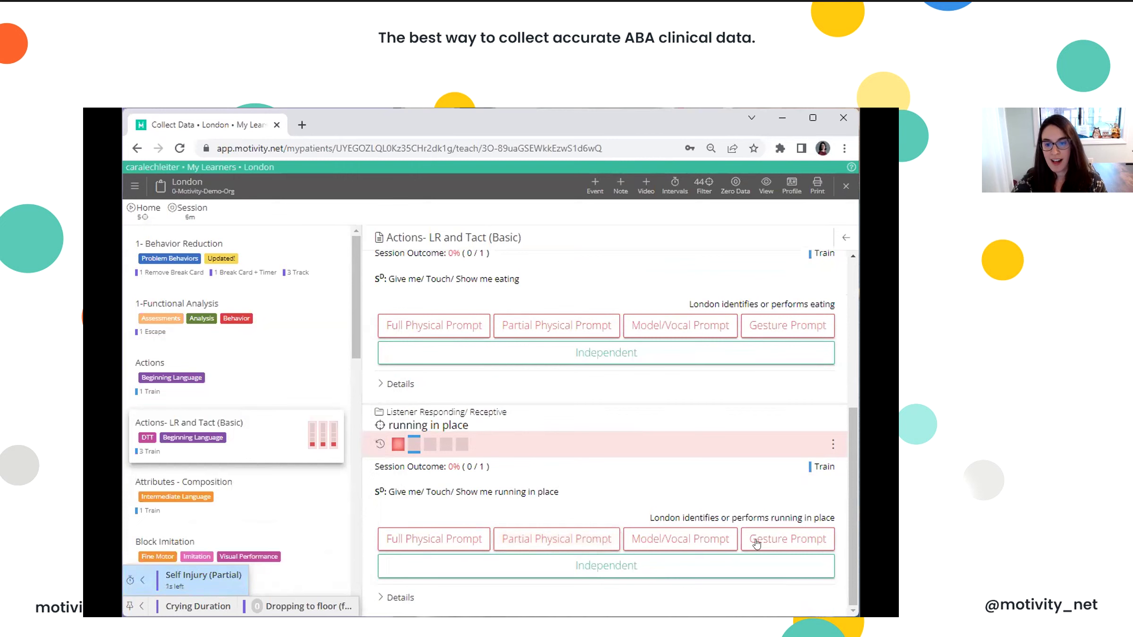
# Record a Gesture Prompt trial for running in place, then return to the walking target
pyautogui.click(793, 540)
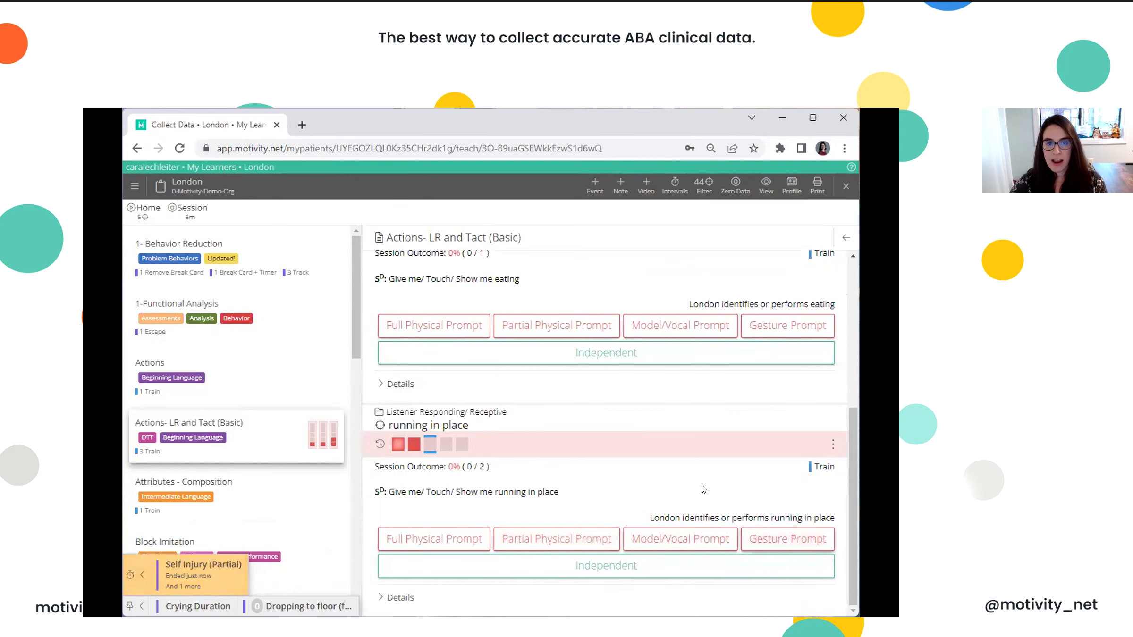
pyautogui.scroll(2, 703, 489)
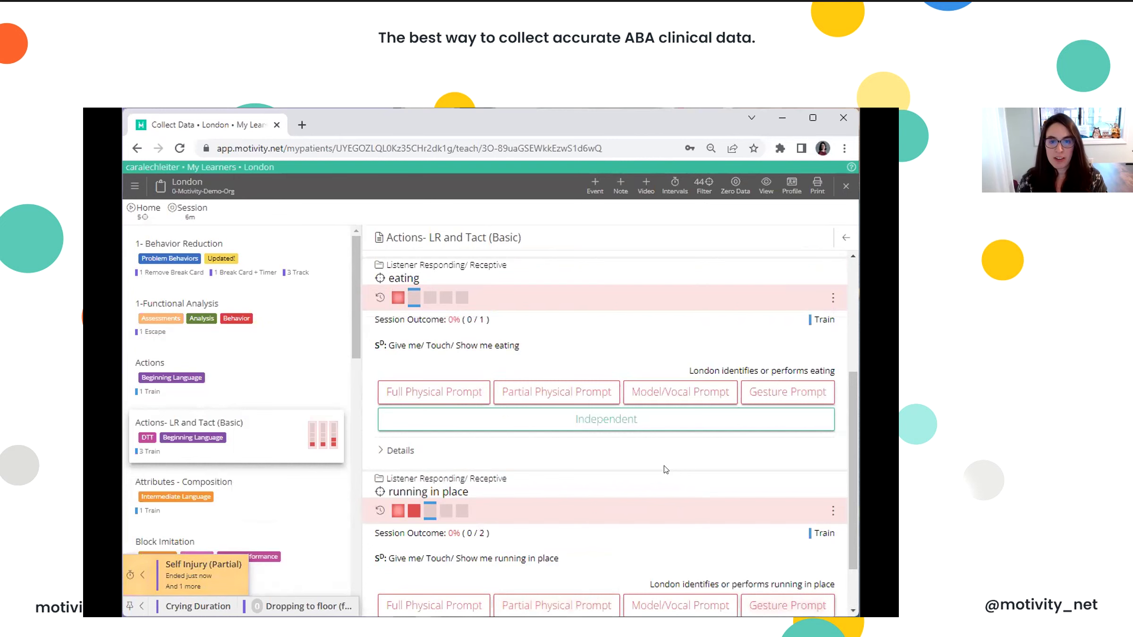
pyautogui.scroll(5, 666, 470)
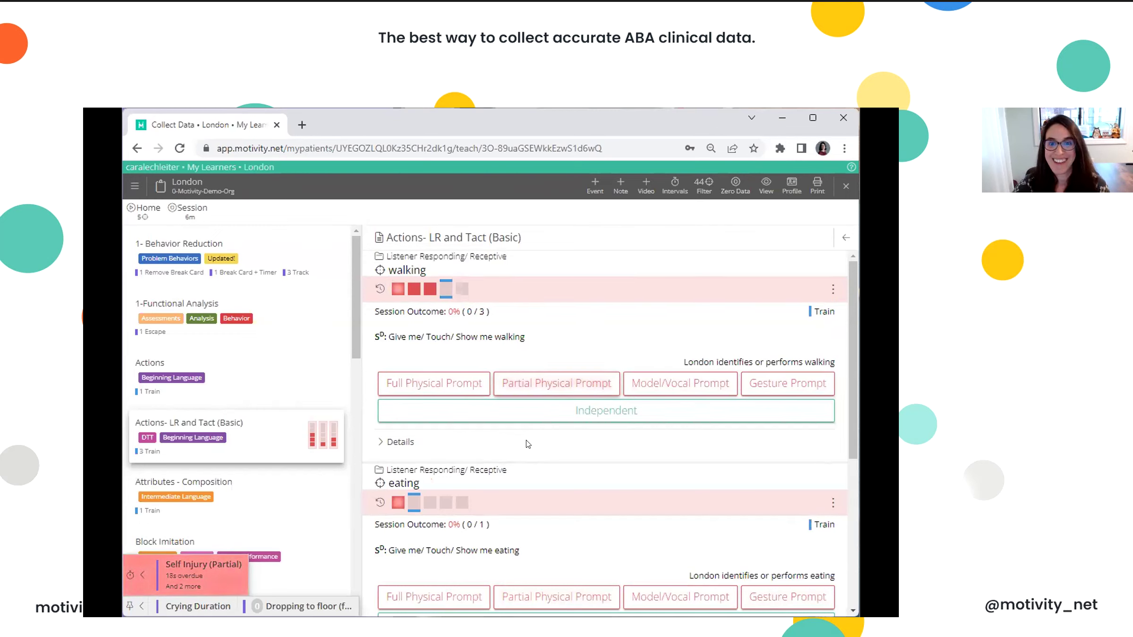
# Open walking's Historical Data and add a count histogram under the chart
pyautogui.click(380, 289)
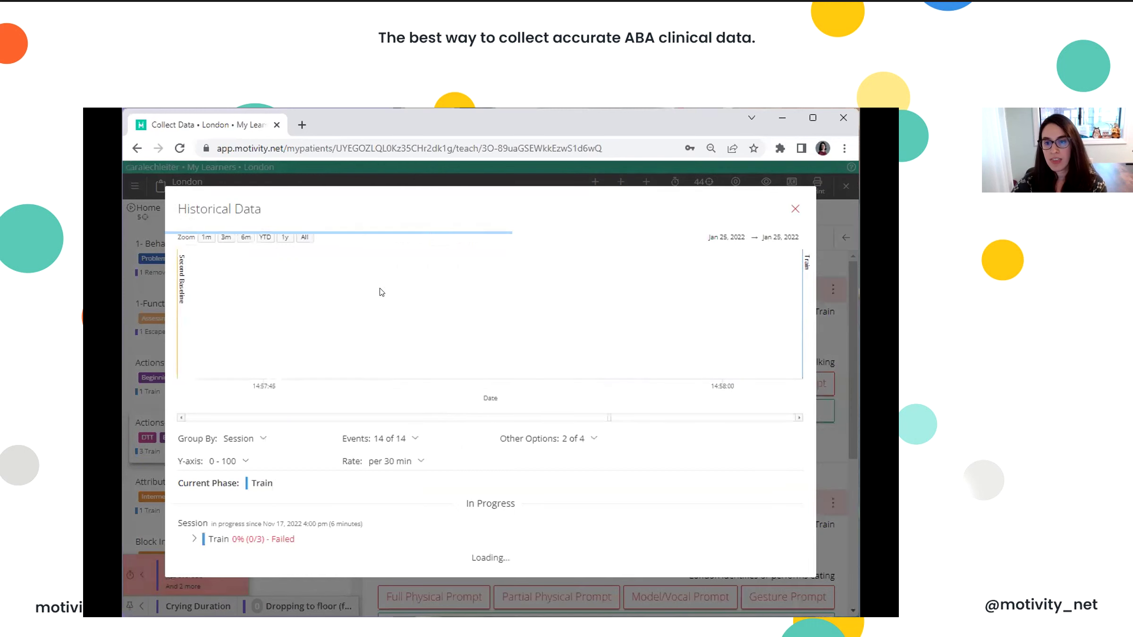
pyautogui.moveTo(790, 381)
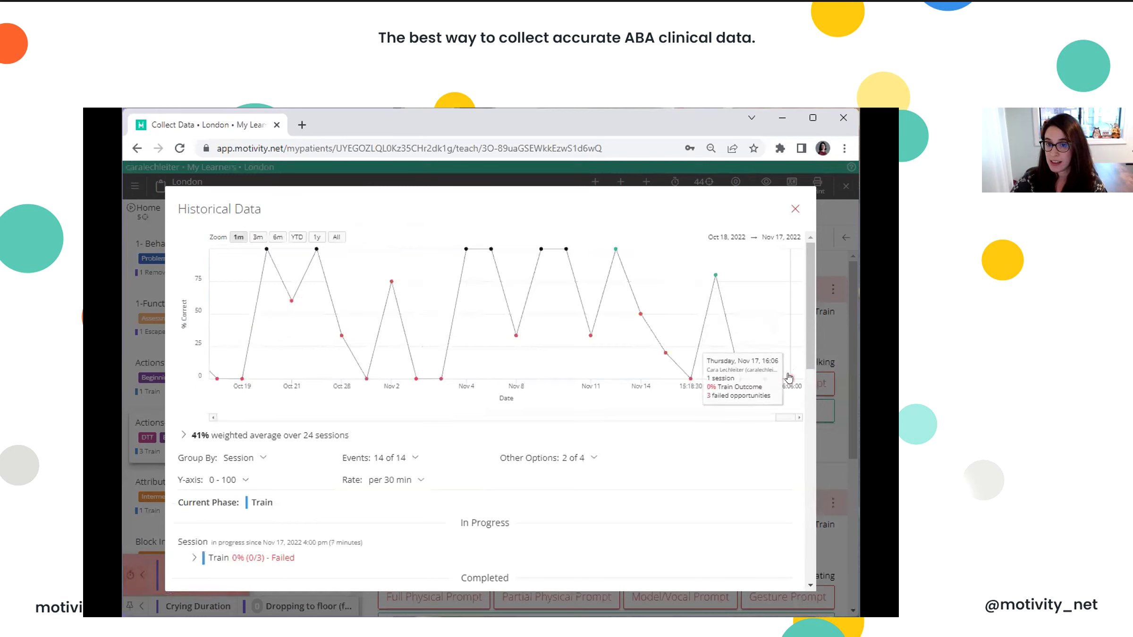
pyautogui.click(580, 458)
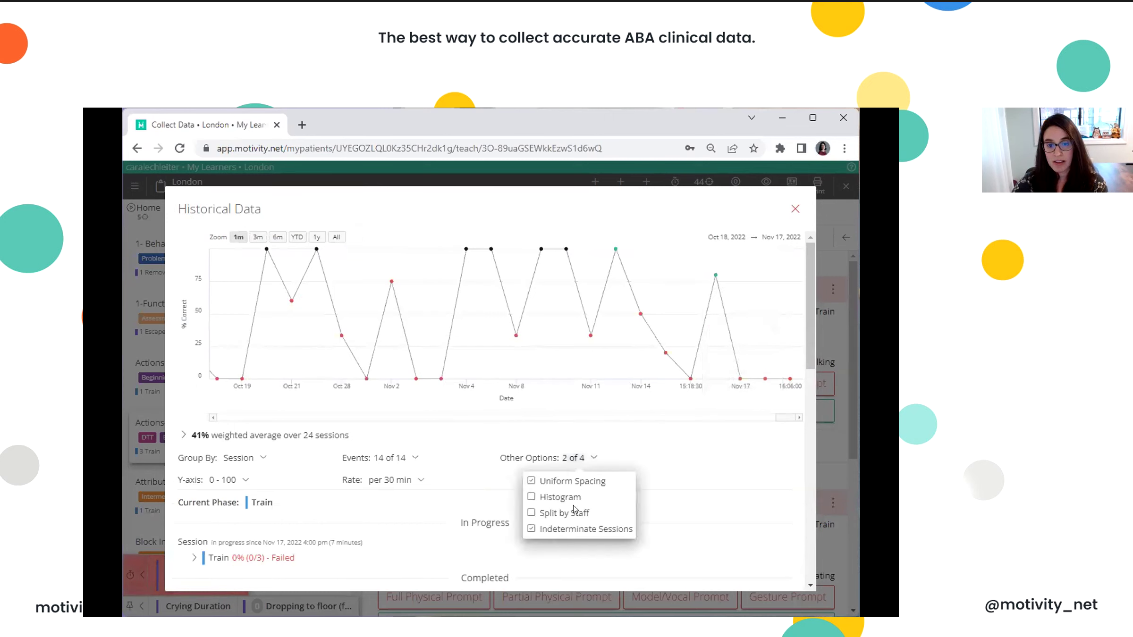
pyautogui.click(557, 498)
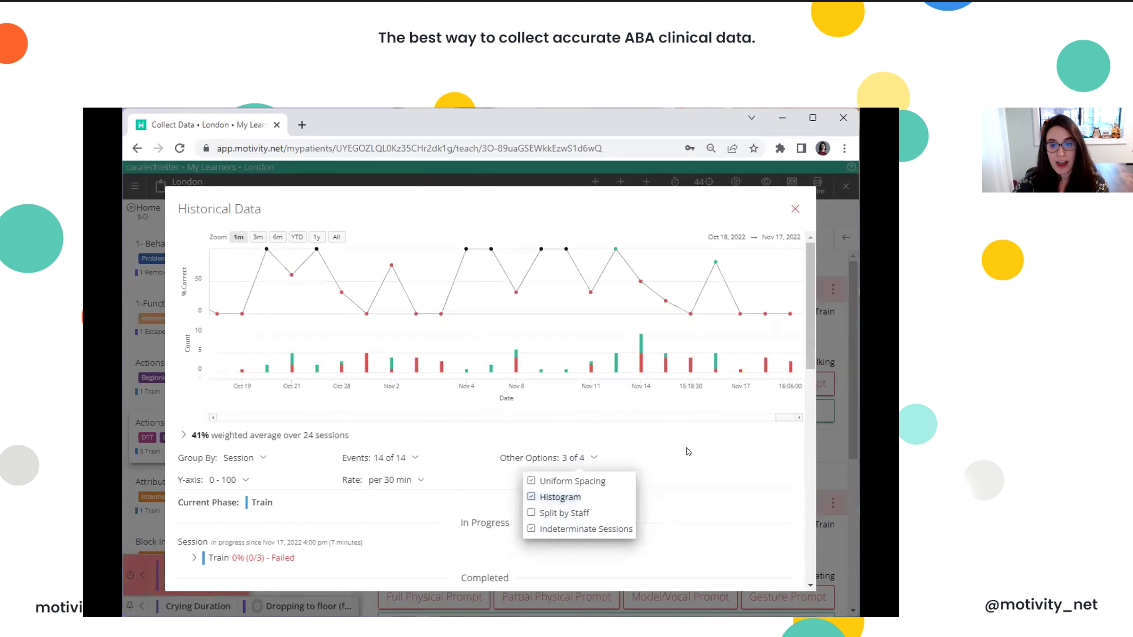
pyautogui.click(639, 462)
# Expand and then collapse the in-progress session's individual trials
pyautogui.scroll(-4, 710, 463)
pyautogui.scroll(-1, 715, 464)
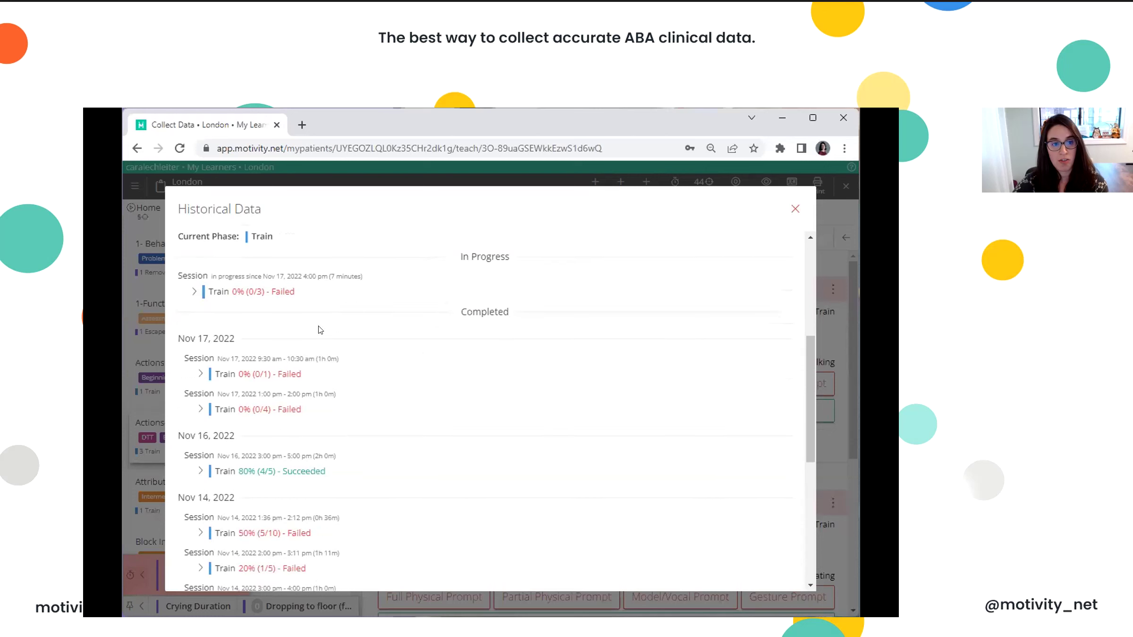
pyautogui.click(193, 291)
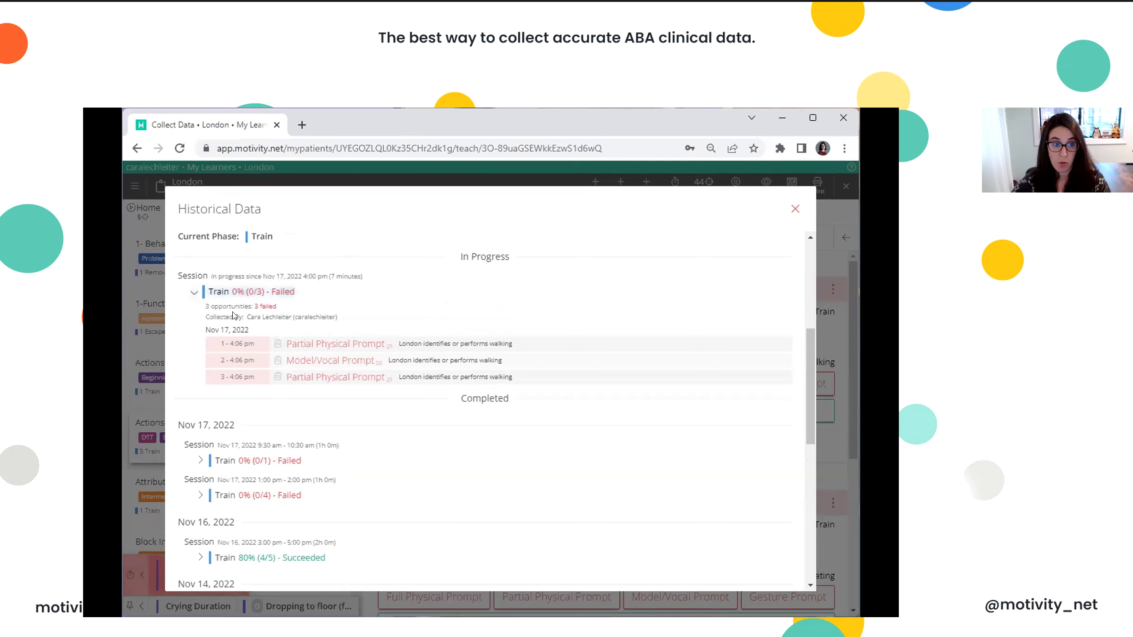
pyautogui.click(211, 293)
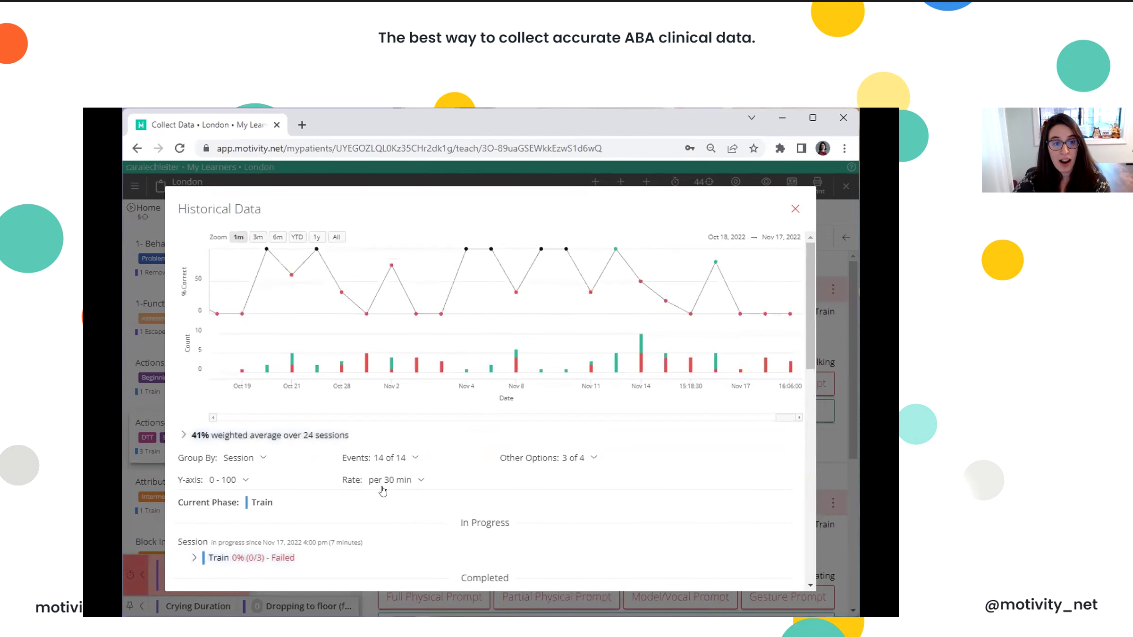
# View walking's full history, expand the weighted average summary, then zoom to one month
pyautogui.click(336, 237)
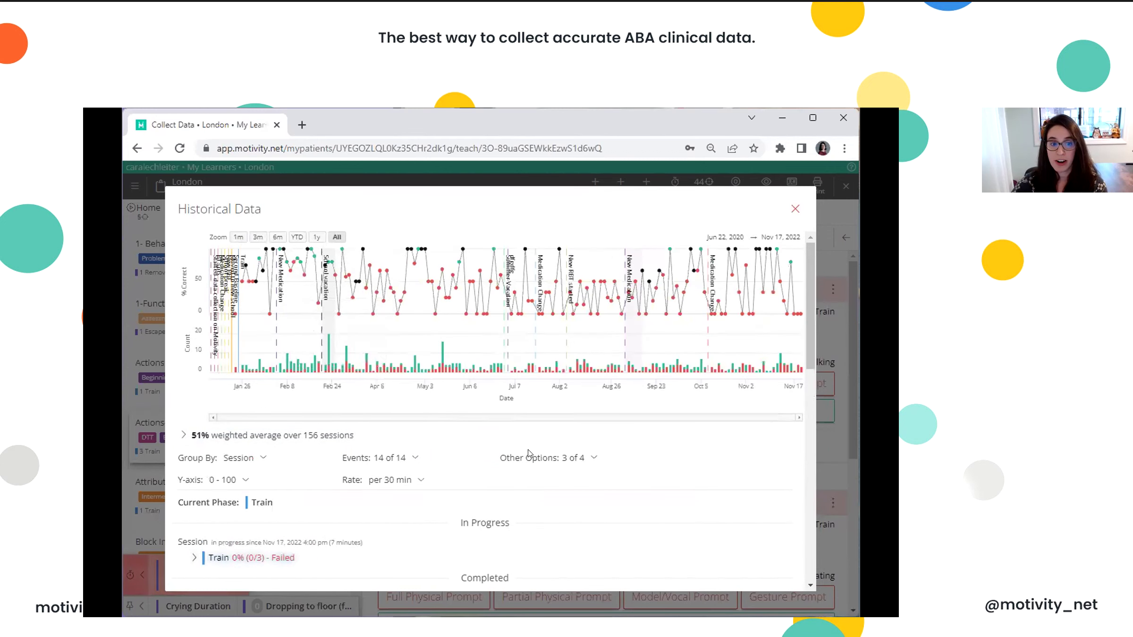
pyautogui.click(265, 436)
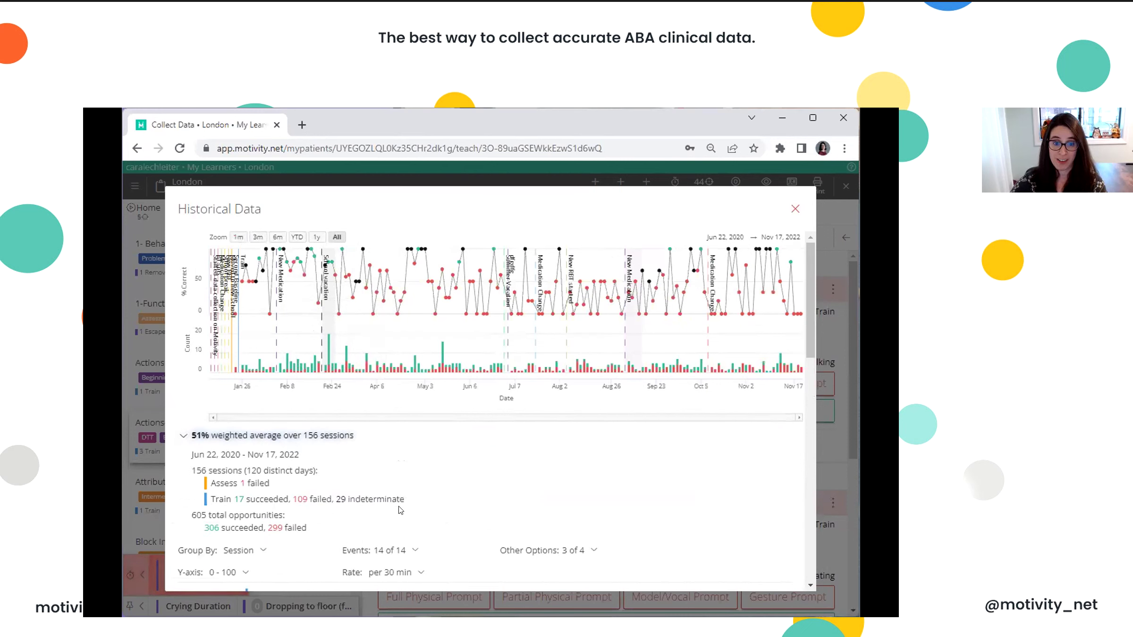
pyautogui.moveTo(368, 330); pyautogui.dragTo(442, 336)
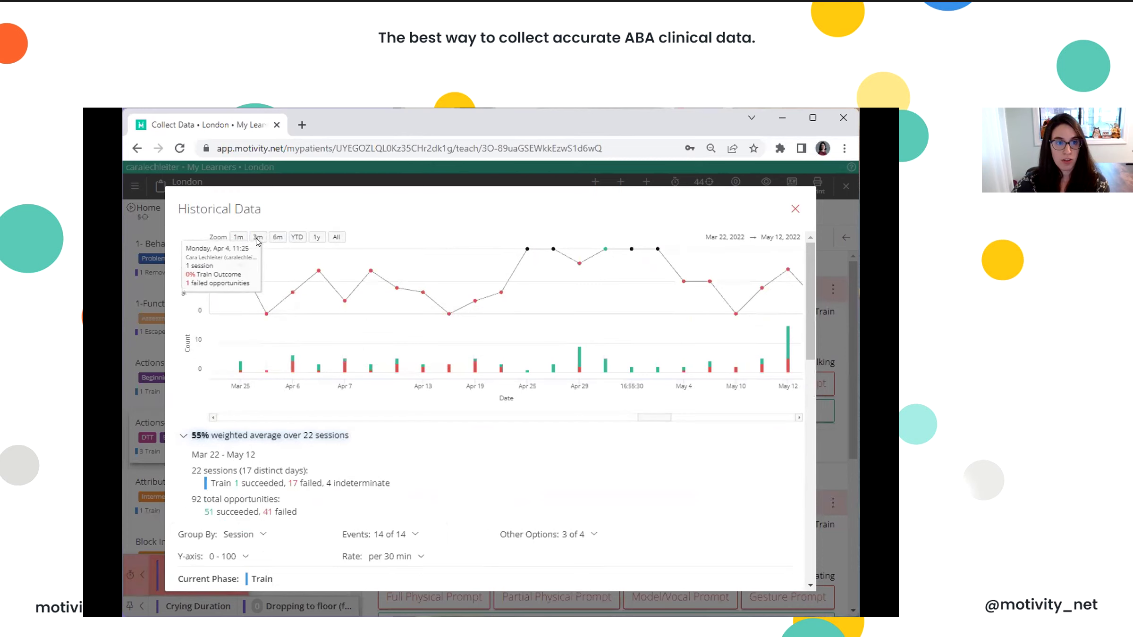
pyautogui.click(238, 237)
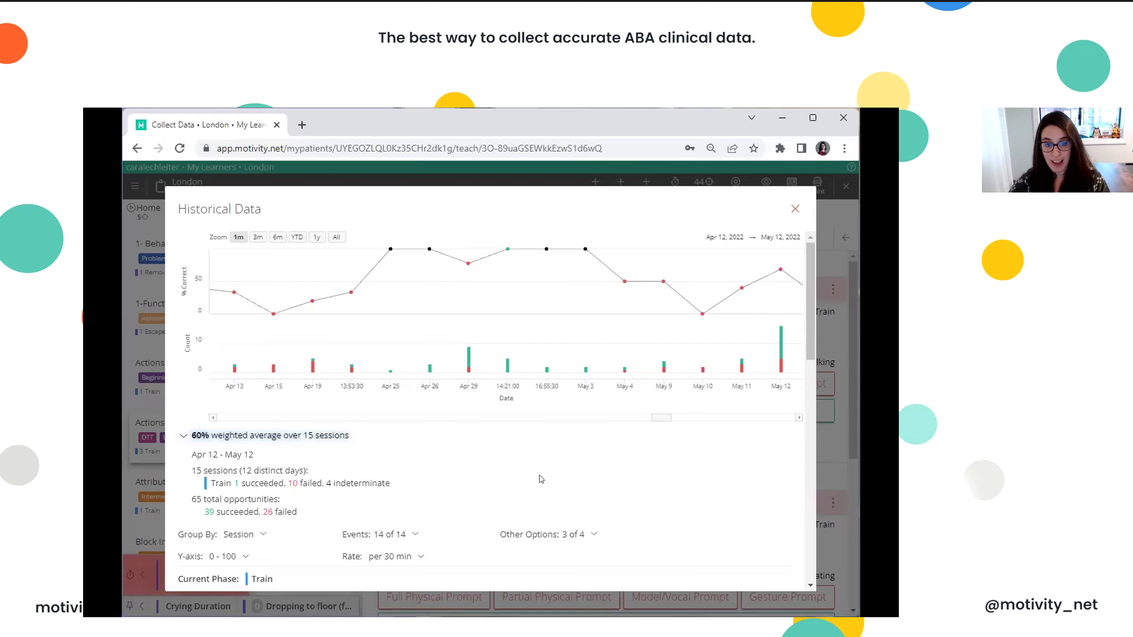
# Split the history chart into per-staff lines, then close the Historical Data window
pyautogui.click(575, 535)
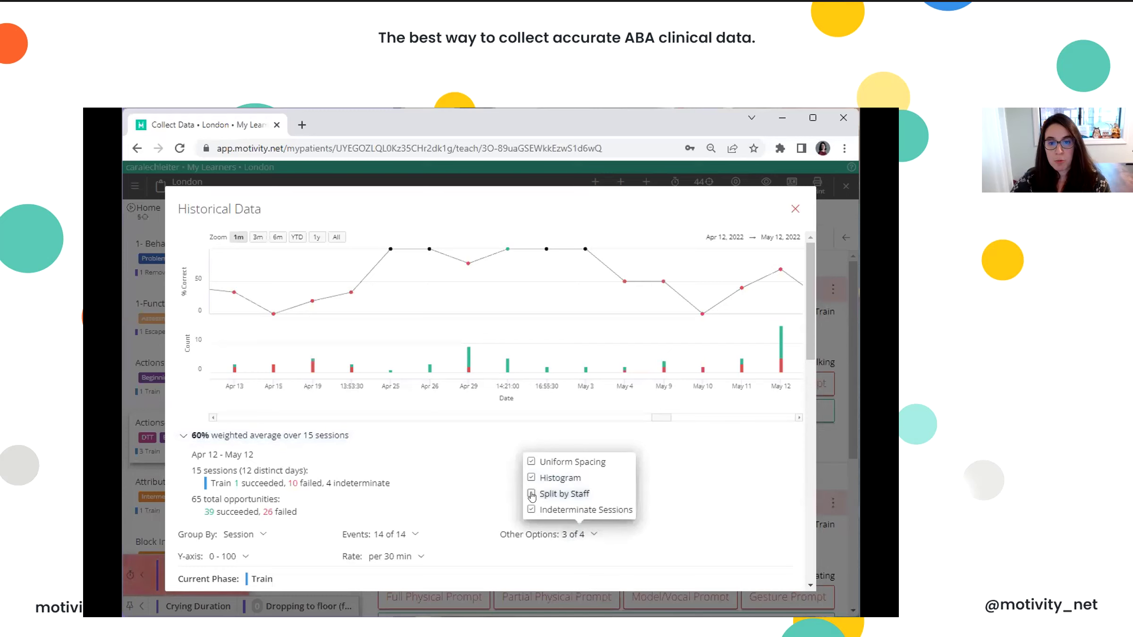
pyautogui.click(532, 494)
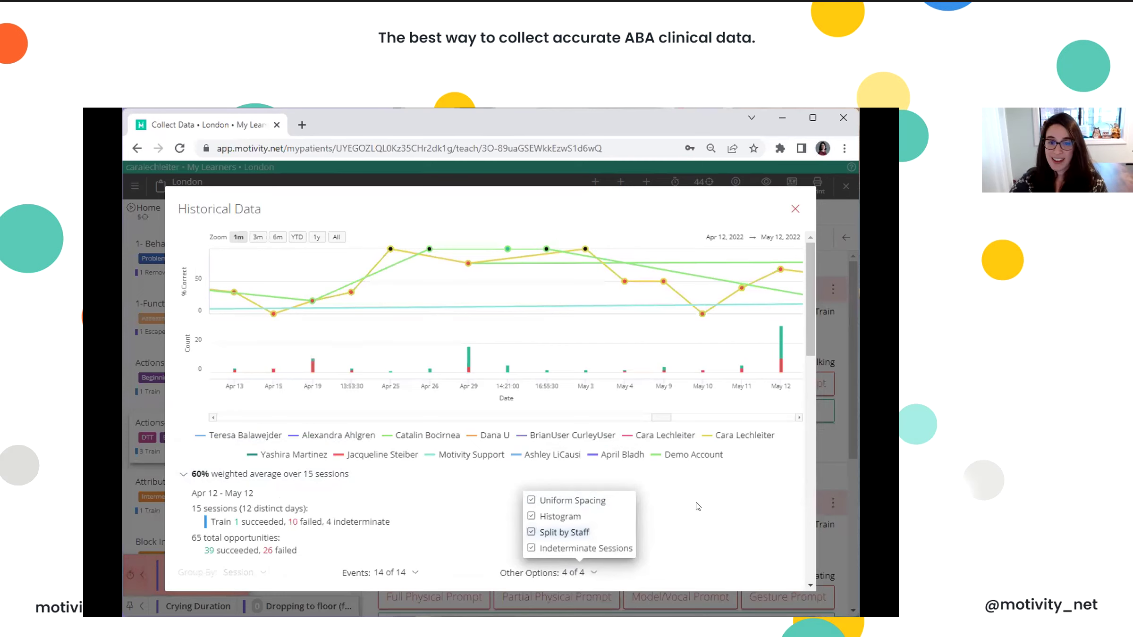
pyautogui.click(698, 506)
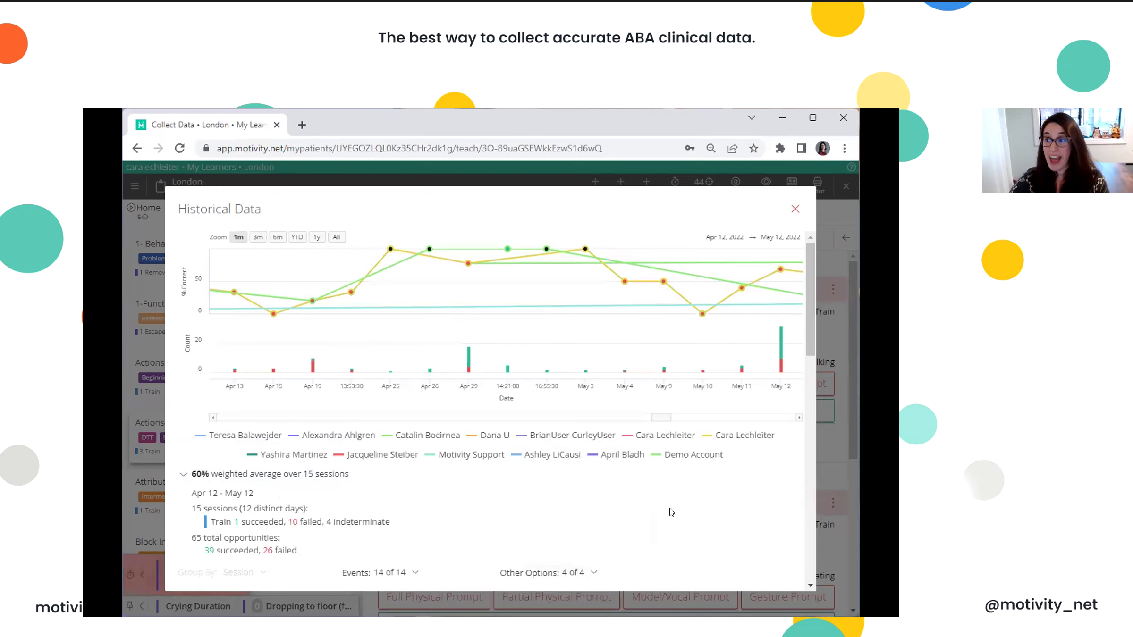
pyautogui.click(792, 210)
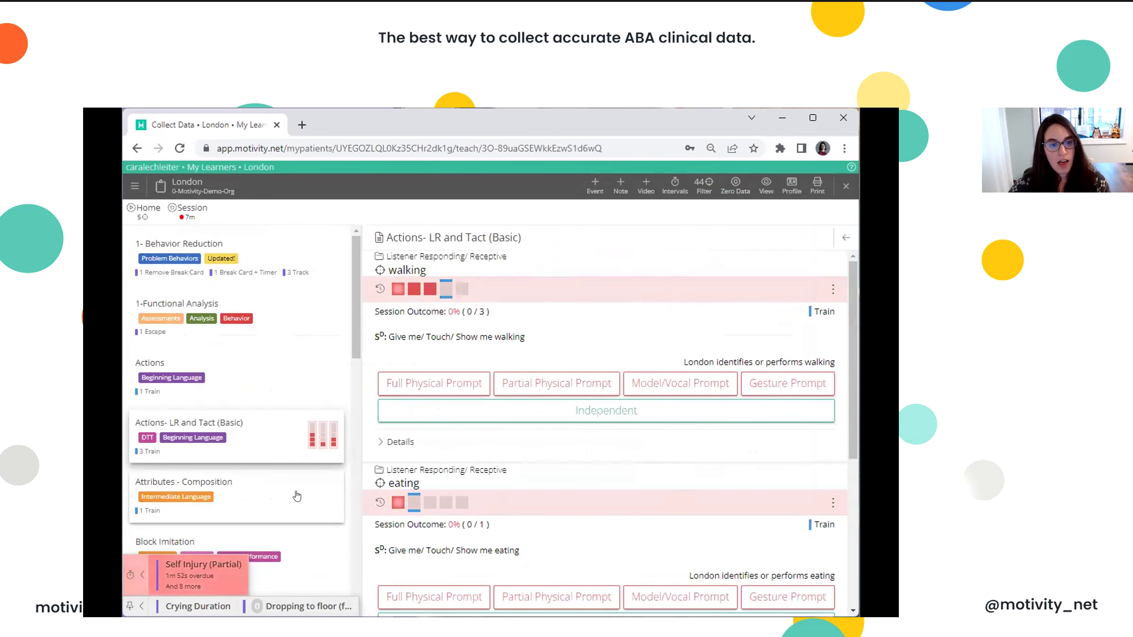
# Browse Attributes - Composition, return to Actions- LR and Tact, and review walking's status choices unchanged
pyautogui.click(296, 496)
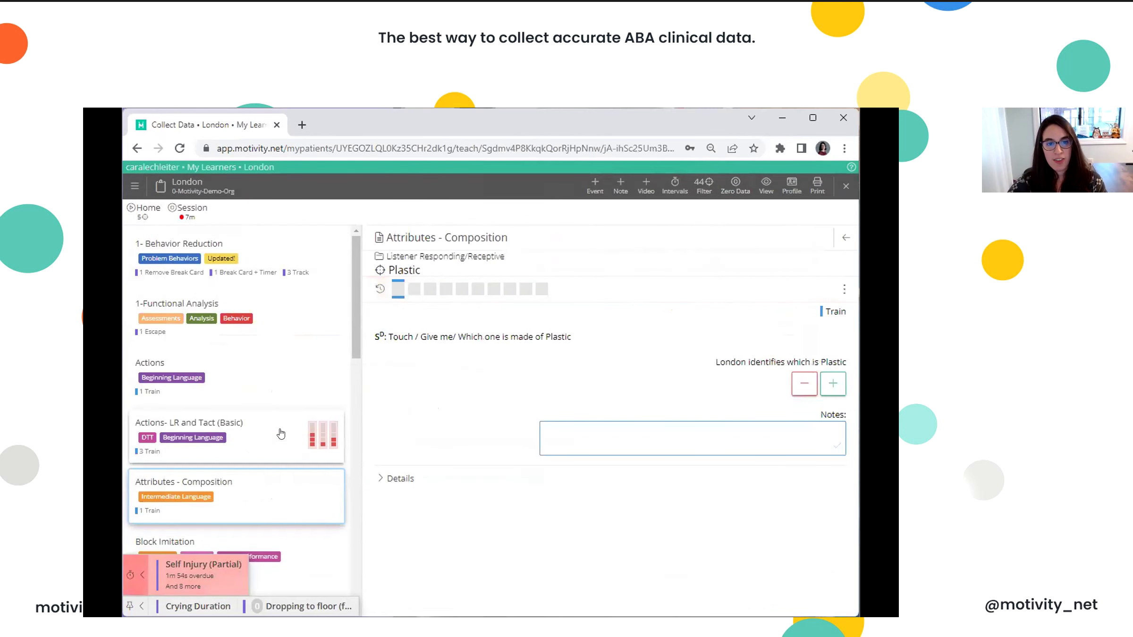
pyautogui.scroll(-1, 288, 472)
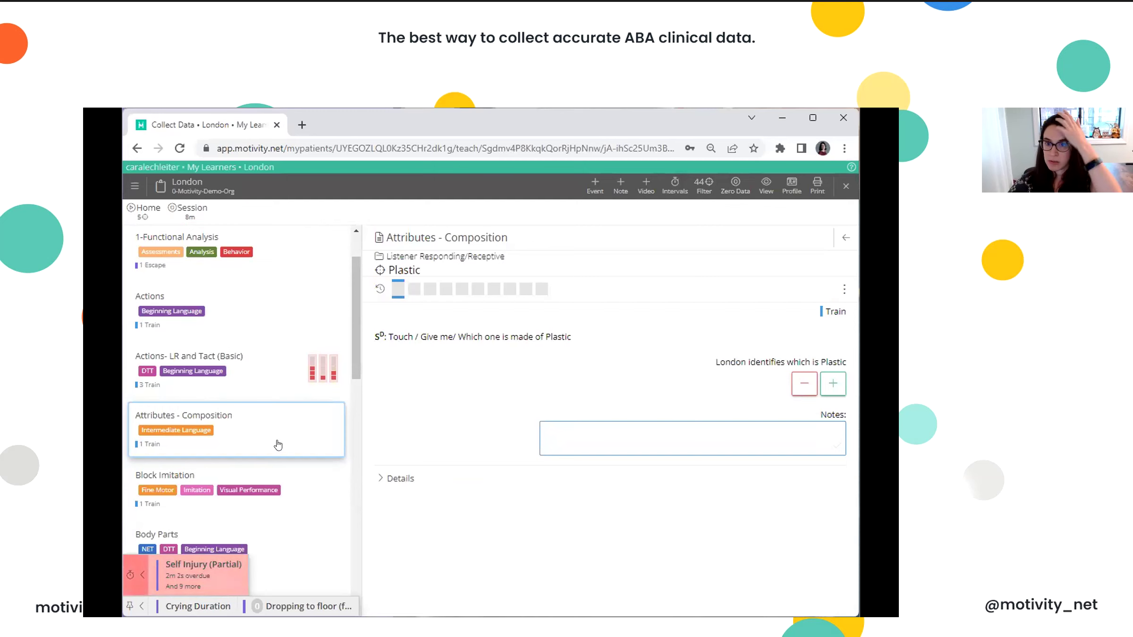
pyautogui.click(278, 379)
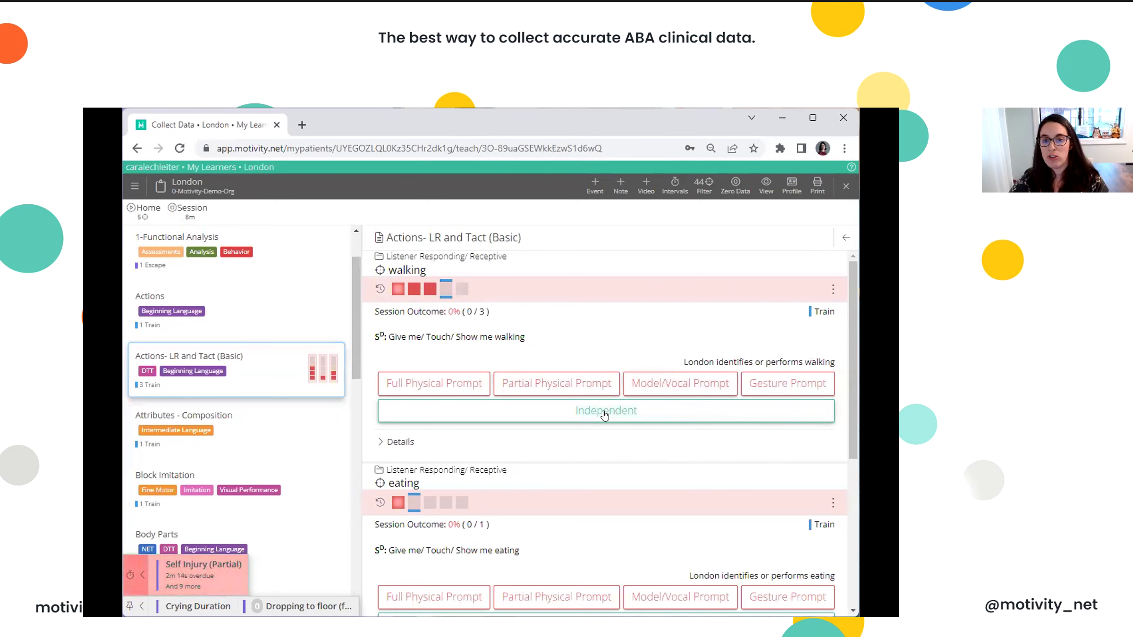
pyautogui.click(831, 289)
pyautogui.click(822, 322)
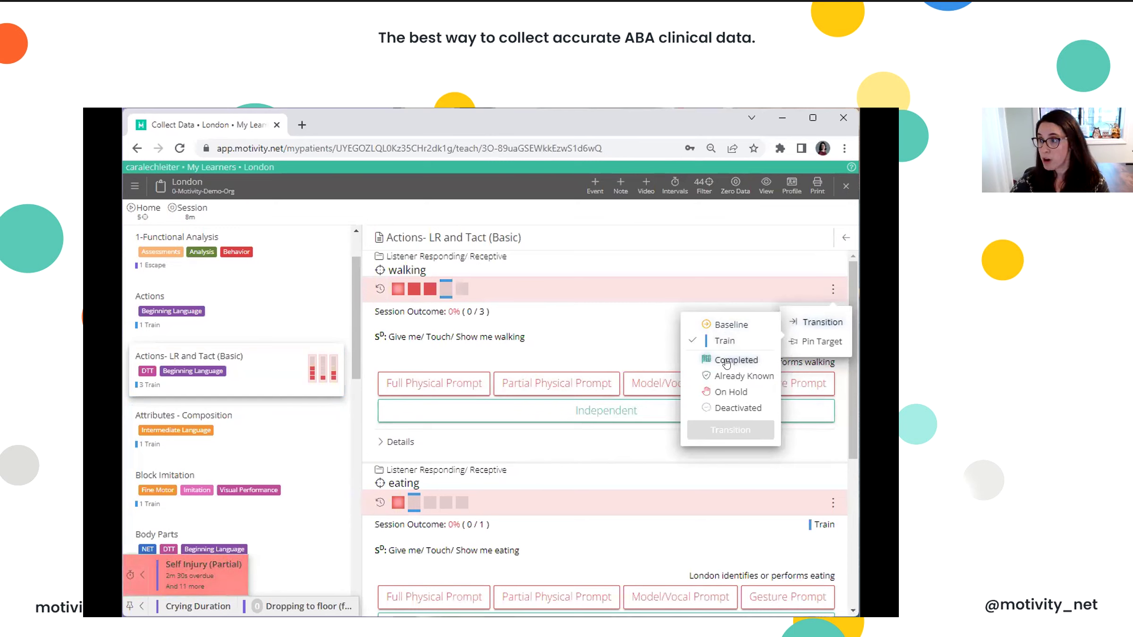
pyautogui.click(659, 345)
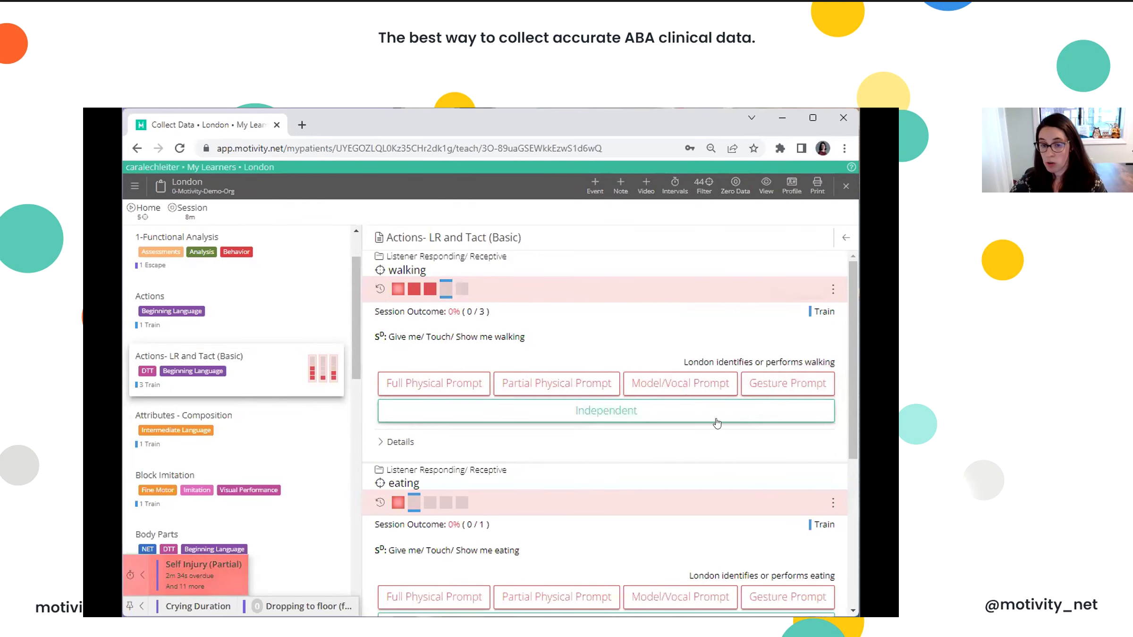
# Move through Attributes - Composition and Choices to the Functional Communication Training program
pyautogui.click(246, 438)
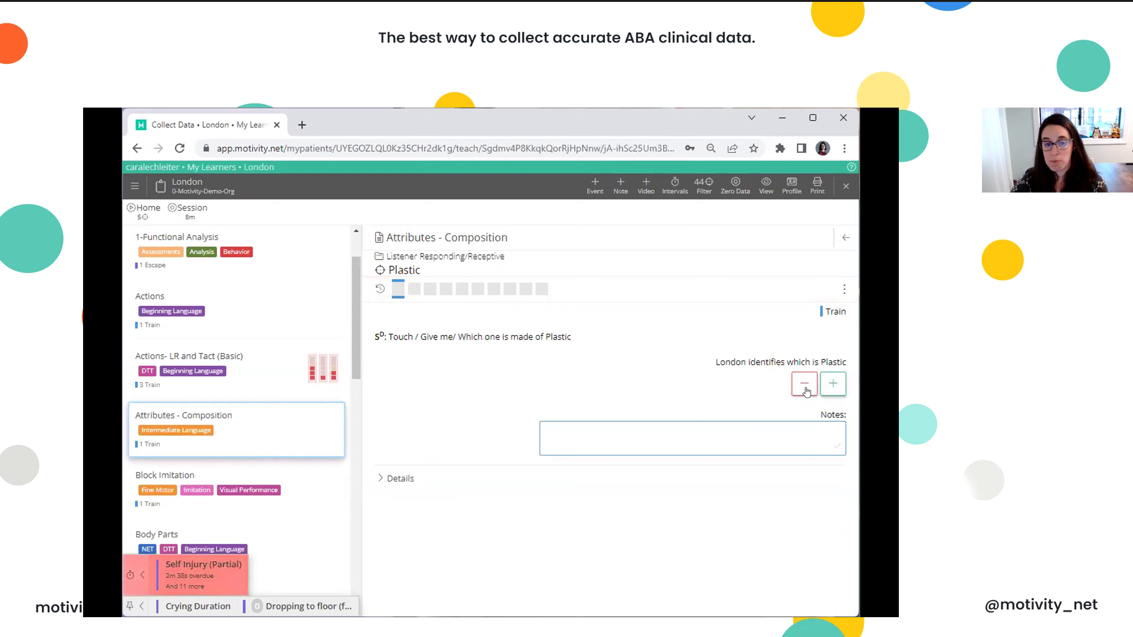
pyautogui.scroll(-4, 329, 463)
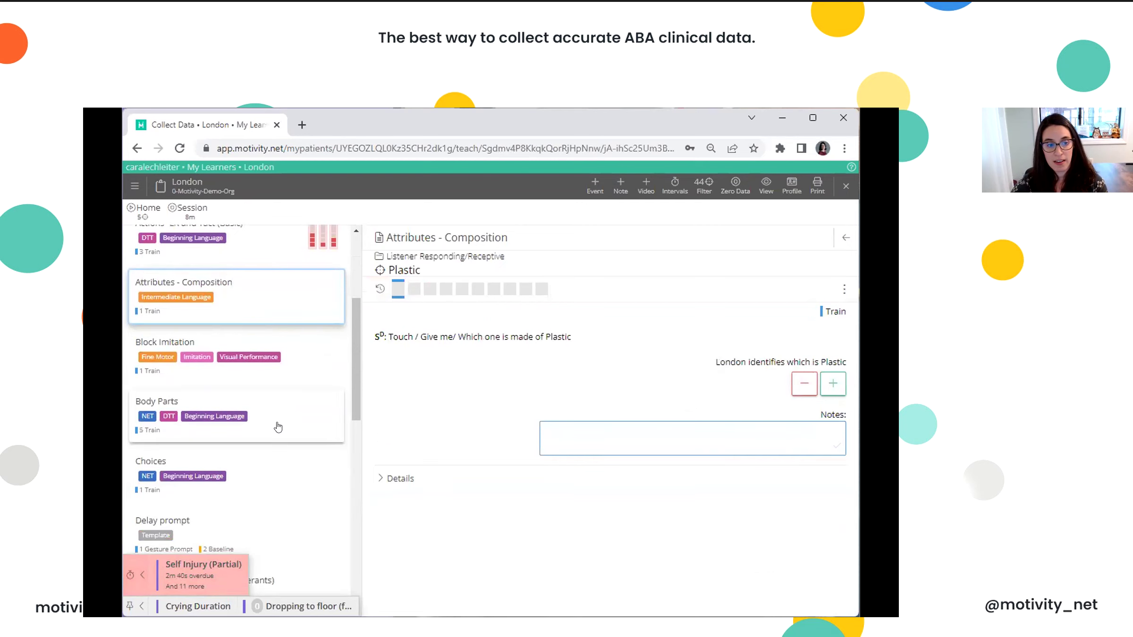
pyautogui.click(268, 349)
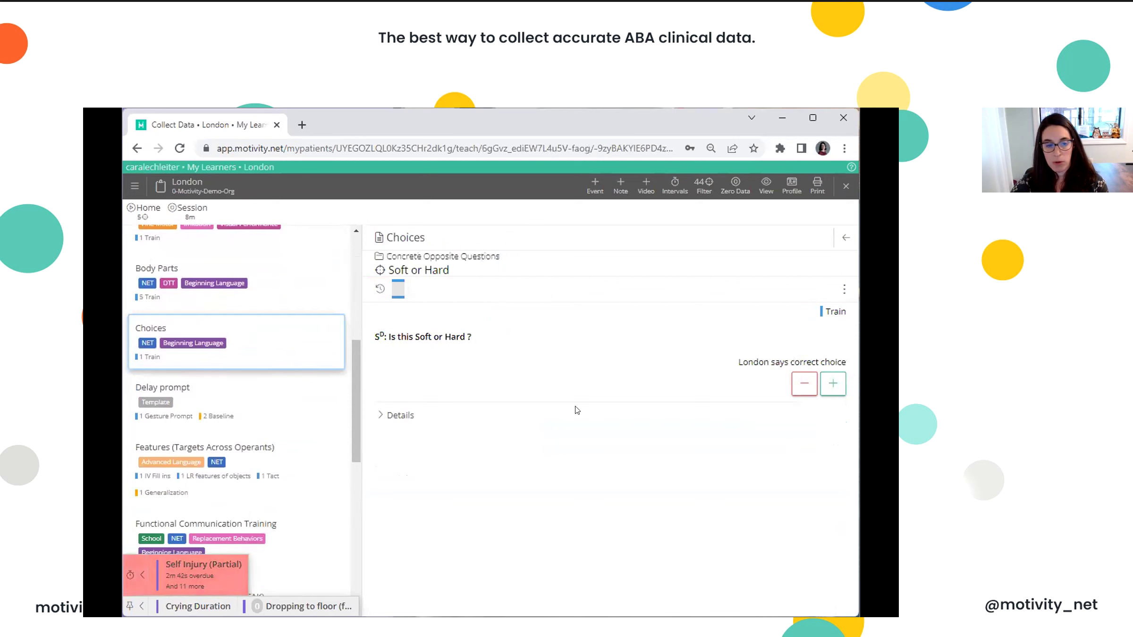
pyautogui.scroll(-1, 245, 434)
pyautogui.click(285, 462)
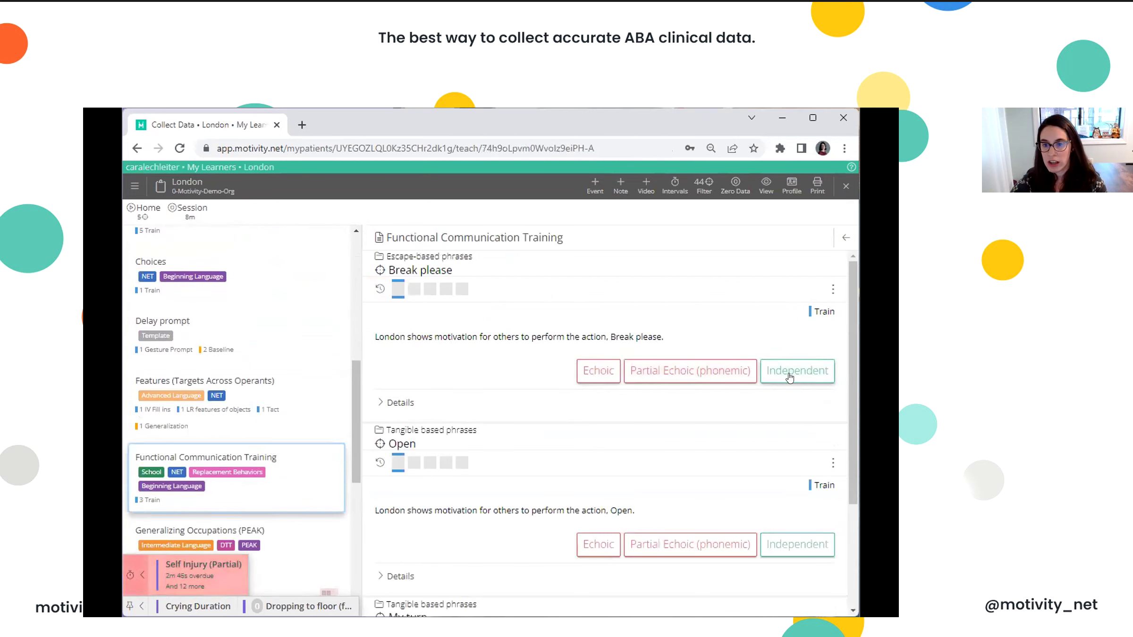
pyautogui.scroll(-1, 289, 461)
# Open Generalizing Occupations (PEAK) and transition the occupation tacts target from Test to Train
pyautogui.click(292, 480)
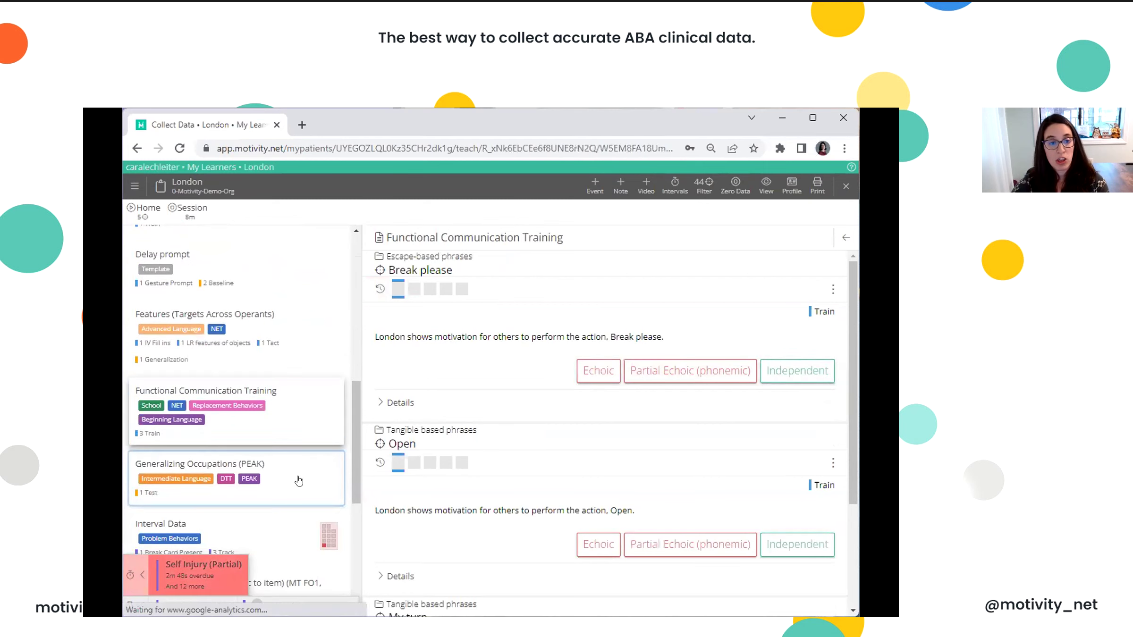
pyautogui.click(832, 288)
pyautogui.click(821, 323)
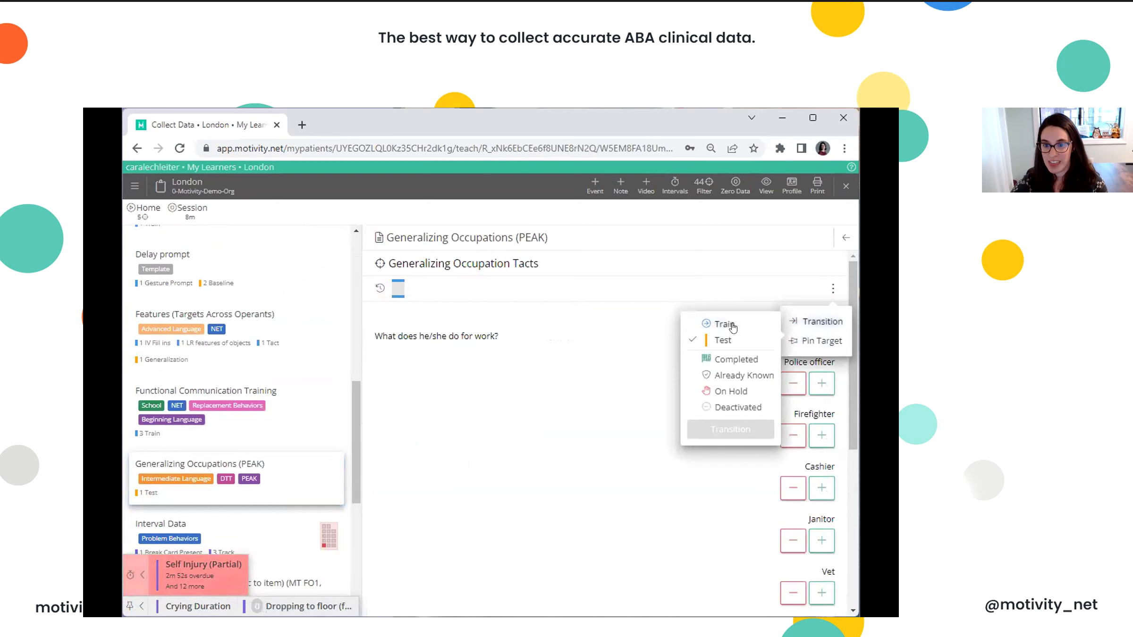
pyautogui.click(754, 428)
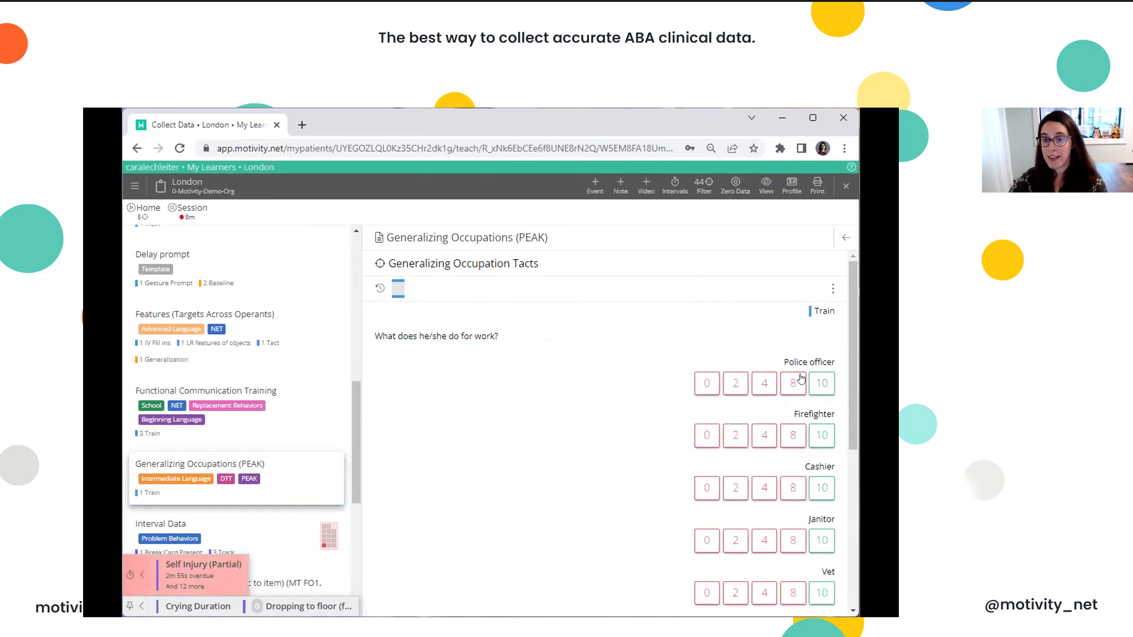
# Score Police officer, Firefighter, Cashier, Janitor and Vet 10 each
pyautogui.click(821, 383)
pyautogui.click(822, 435)
pyautogui.click(822, 487)
pyautogui.click(822, 539)
pyautogui.click(822, 593)
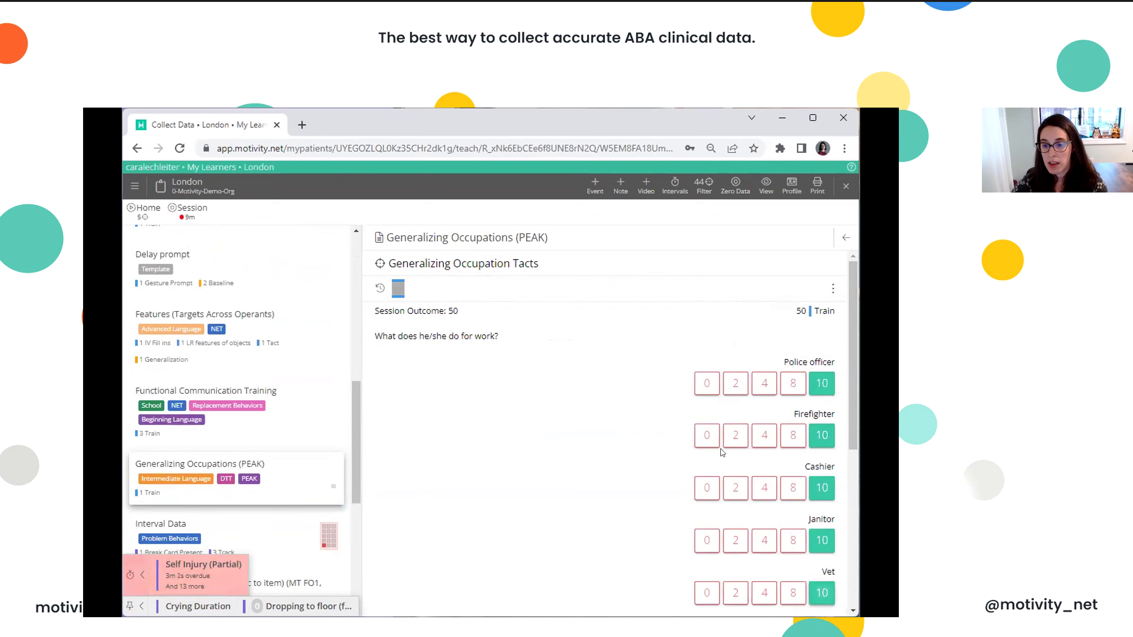
# Score Plumber, Doctor, Dentist, Chef and Mail Carrier 10 each
pyautogui.scroll(-1, 830, 474)
pyautogui.scroll(-3, 830, 474)
pyautogui.click(822, 445)
pyautogui.click(822, 497)
pyautogui.click(821, 550)
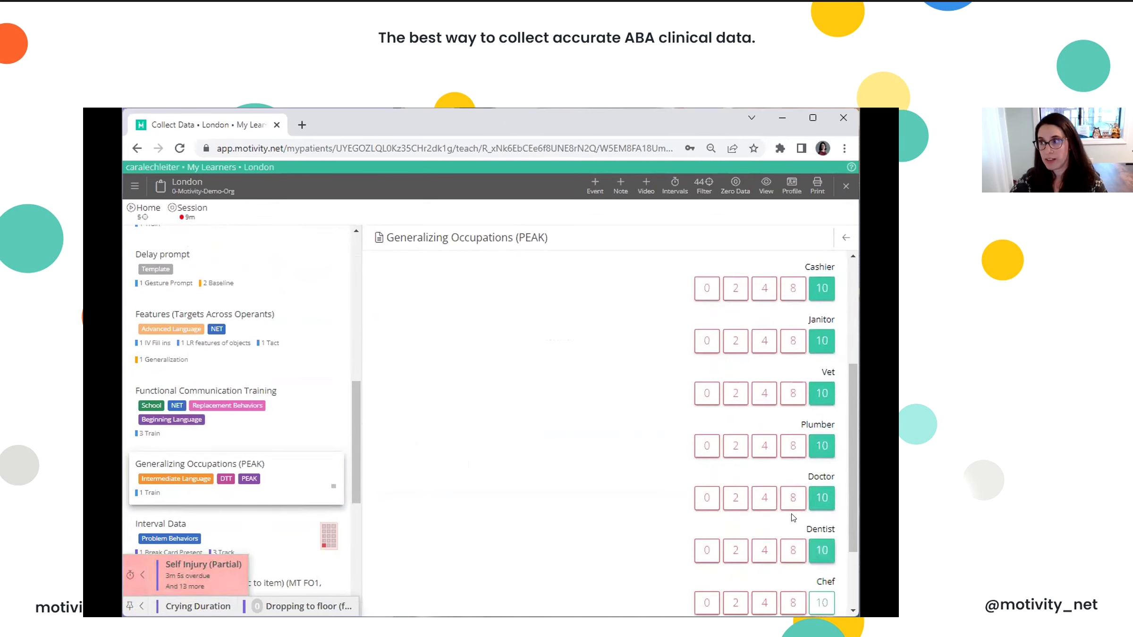
pyautogui.scroll(-1, 819, 537)
pyautogui.click(819, 537)
pyautogui.click(822, 589)
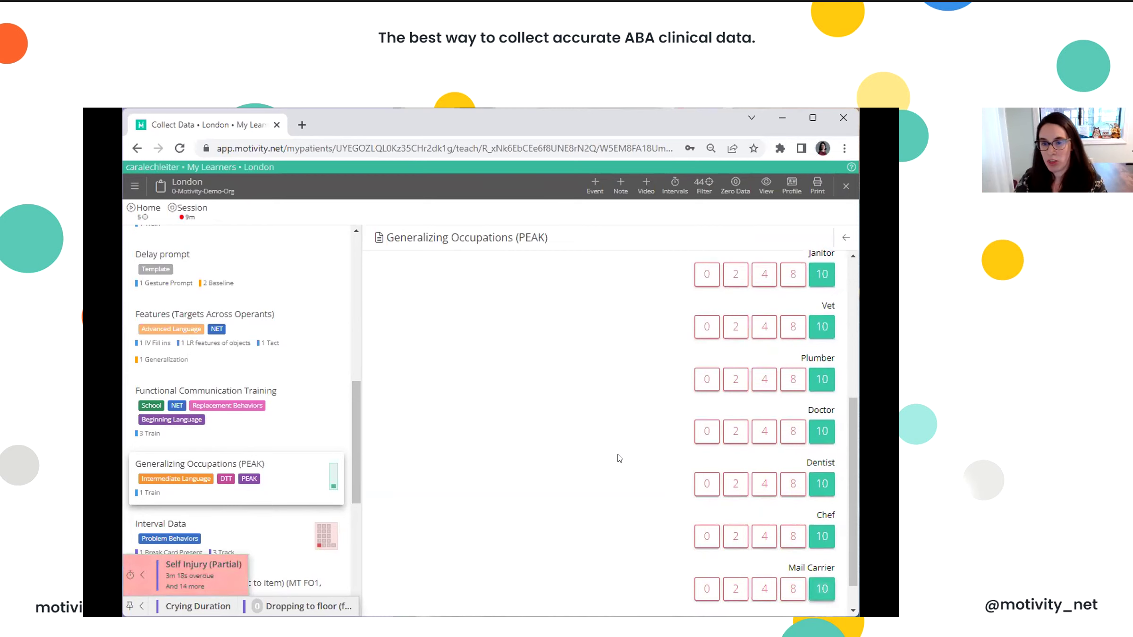
pyautogui.scroll(-1, 775, 453)
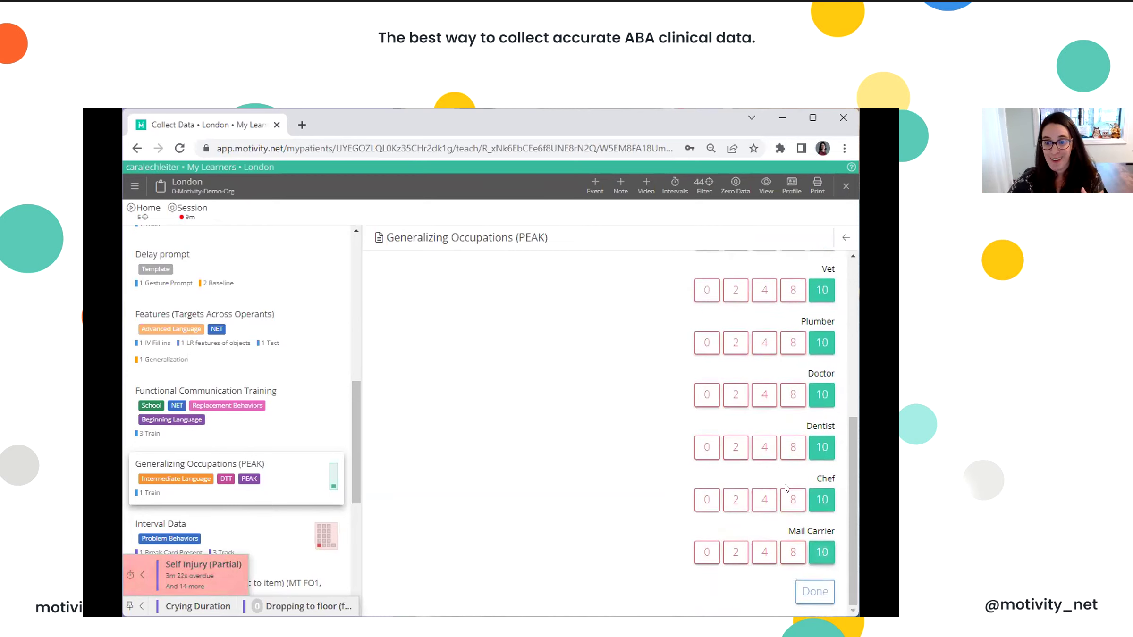
# Save the occupation scores and go to the unscored 4:08:06 Self Injury interval
pyautogui.click(817, 585)
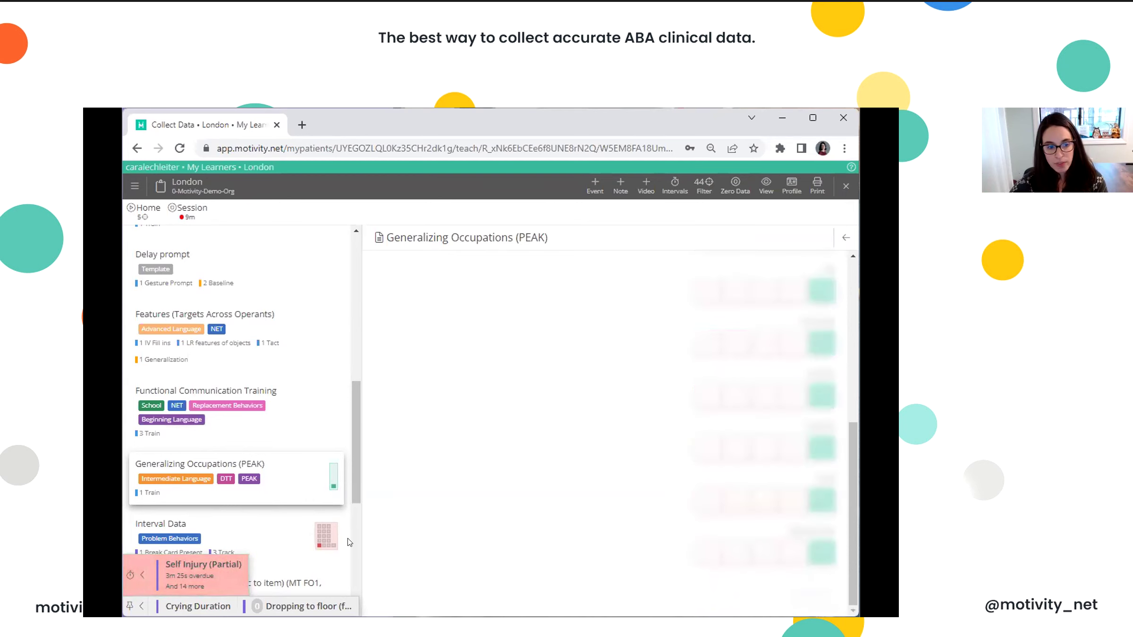
pyautogui.click(191, 573)
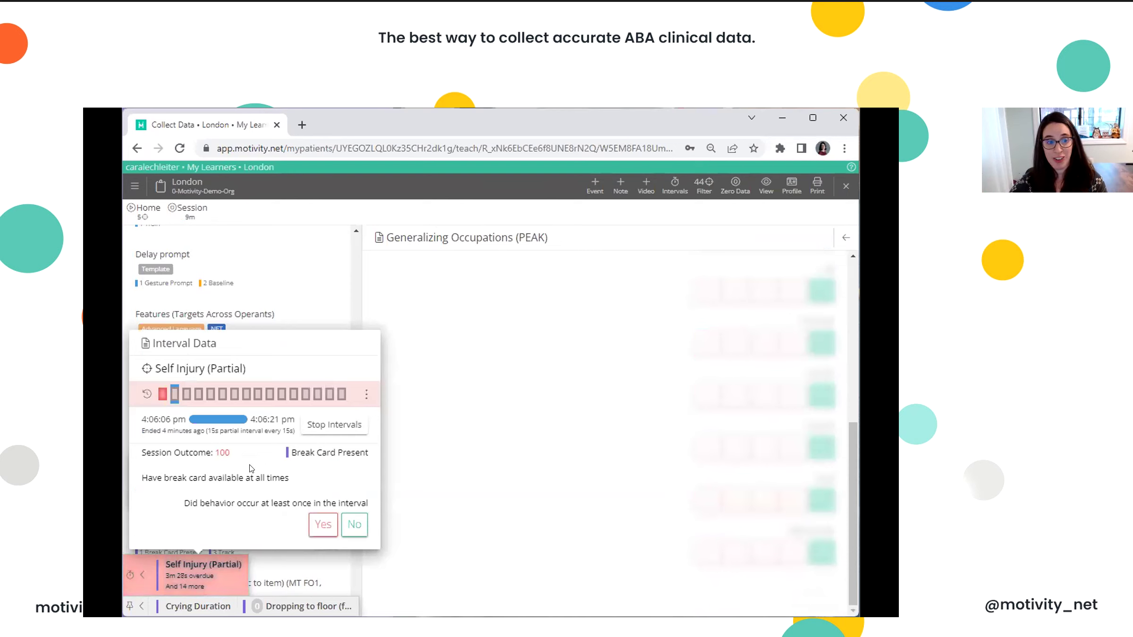
pyautogui.click(340, 394)
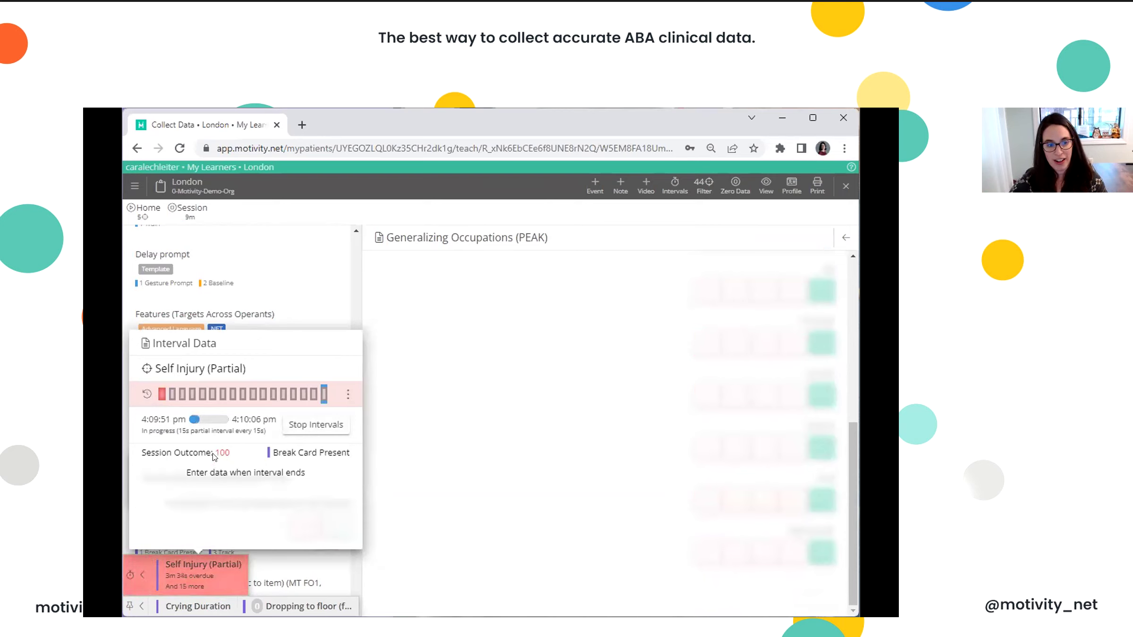
pyautogui.click(243, 396)
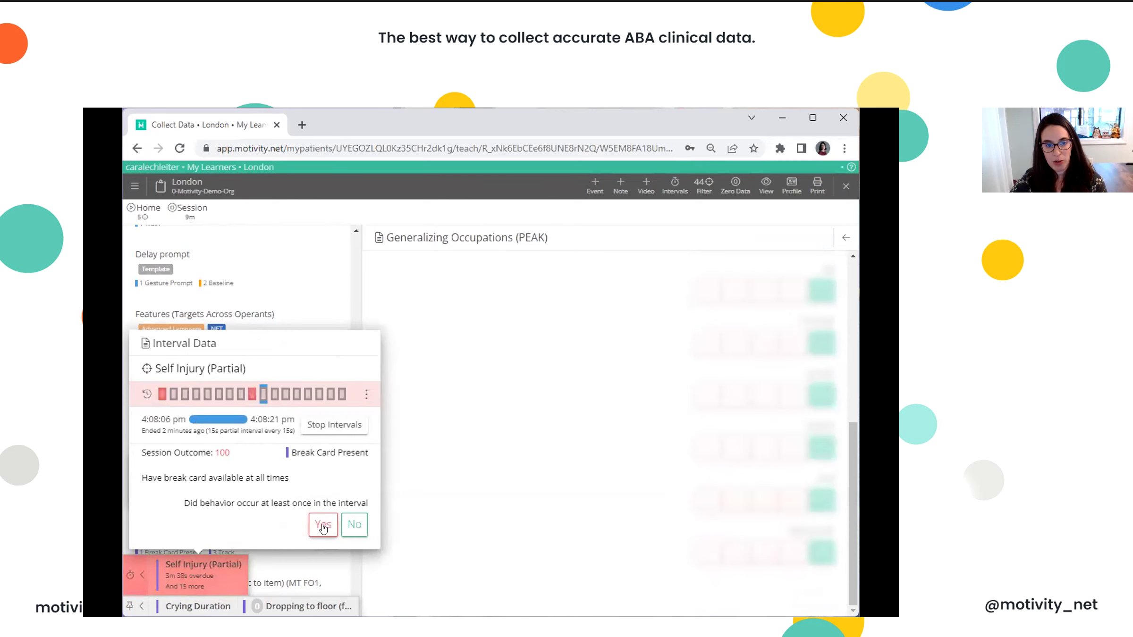
# Score that interval No and the following three intervals Yes
pyautogui.click(343, 526)
pyautogui.click(321, 524)
pyautogui.click(320, 524)
pyautogui.click(320, 524)
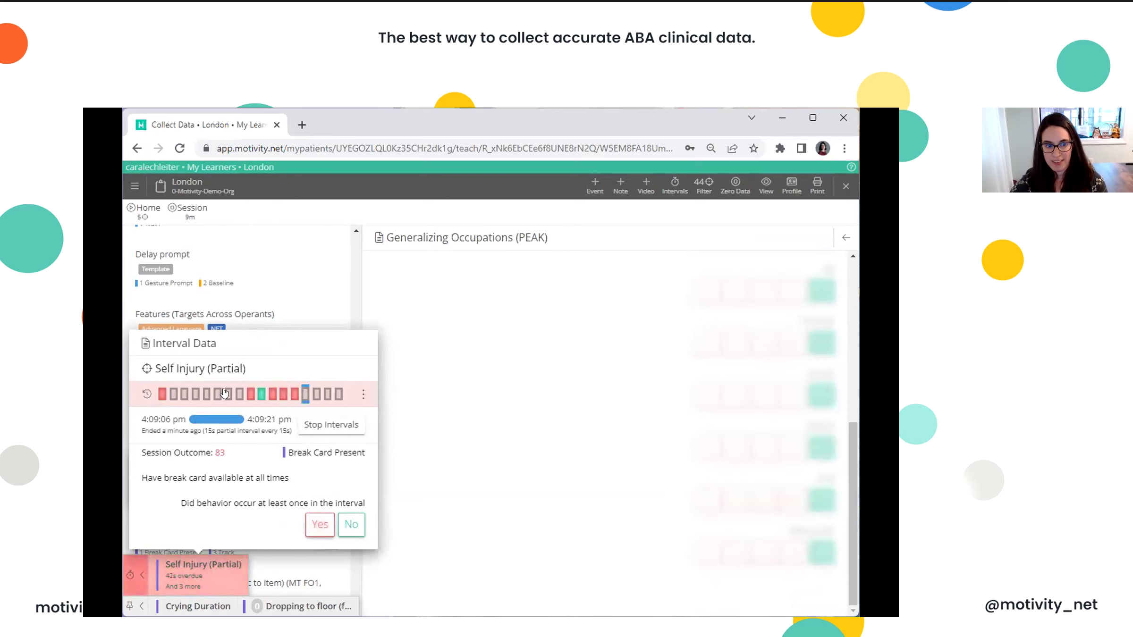
# View the Self Injury historical data chart, then close it
pyautogui.click(147, 396)
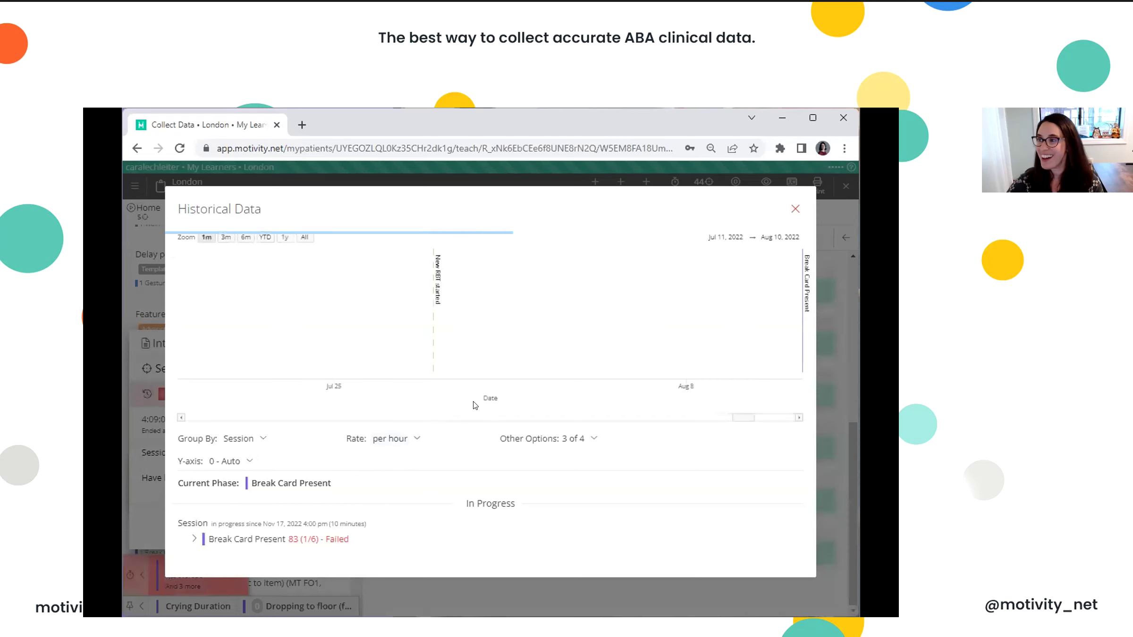
pyautogui.moveTo(788, 279)
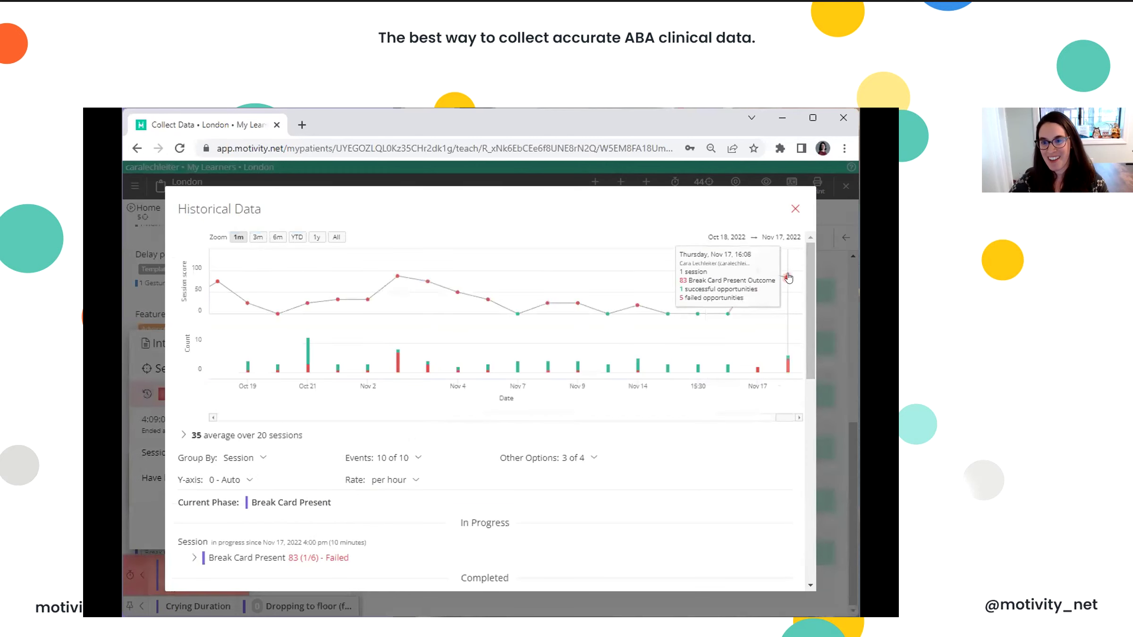
pyautogui.click(795, 209)
# Record 8 Dropping to floor episodes with the antecedent note 'Working on discr' and save
pyautogui.click(422, 367)
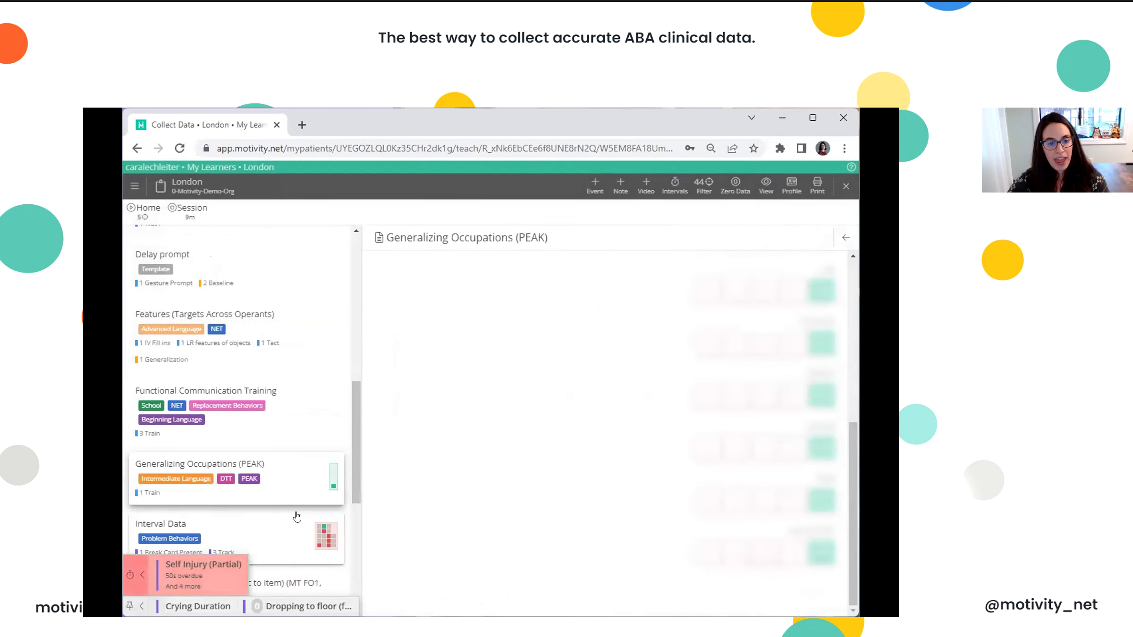
pyautogui.click(302, 606)
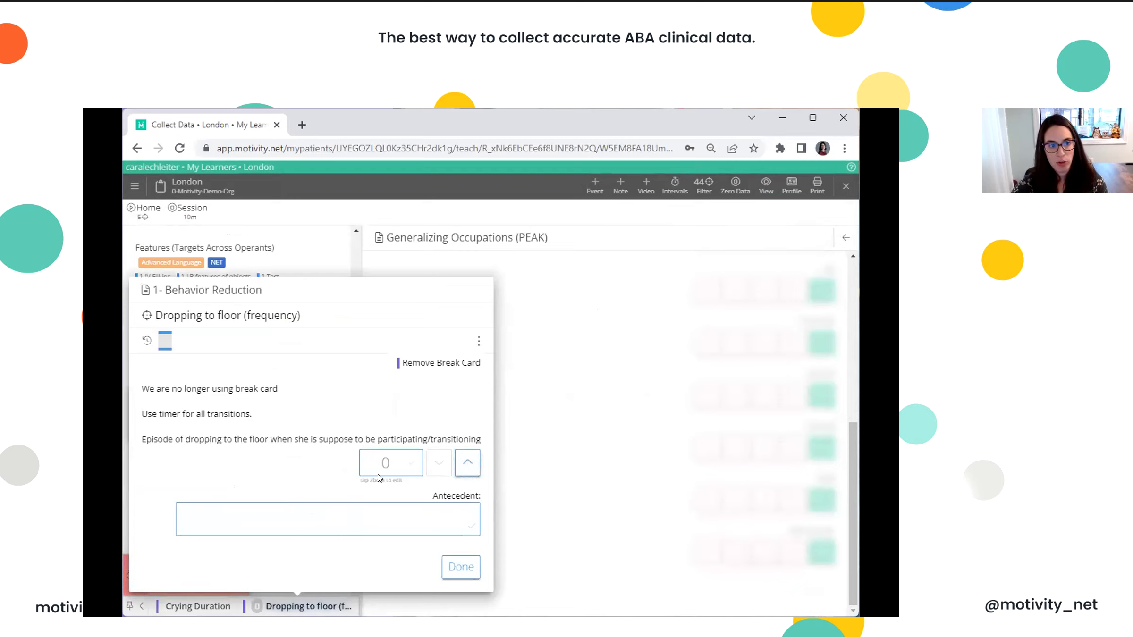
pyautogui.click(462, 467)
pyautogui.click(462, 470)
pyautogui.click(396, 468)
pyautogui.write('8')
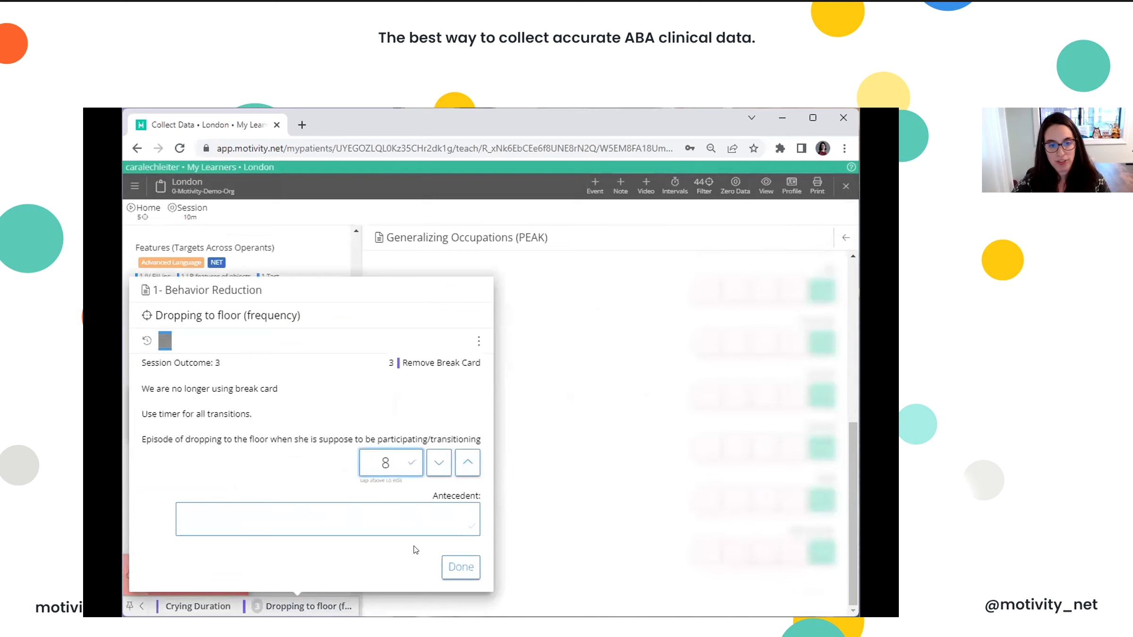
pyautogui.click(420, 519)
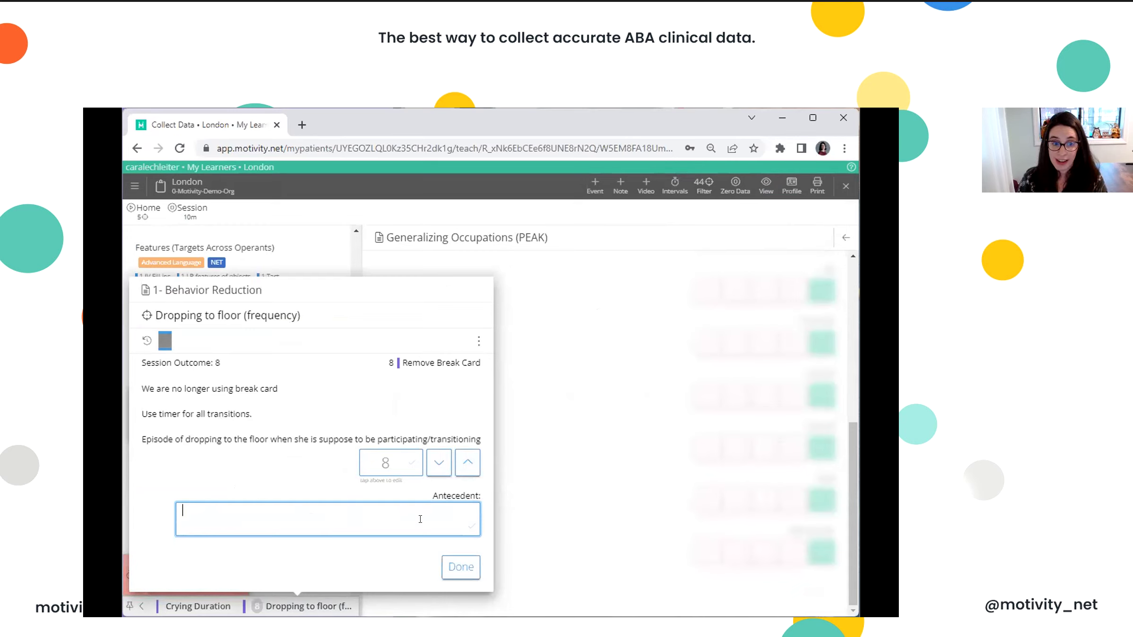
pyautogui.write('Working on discrete trial.')
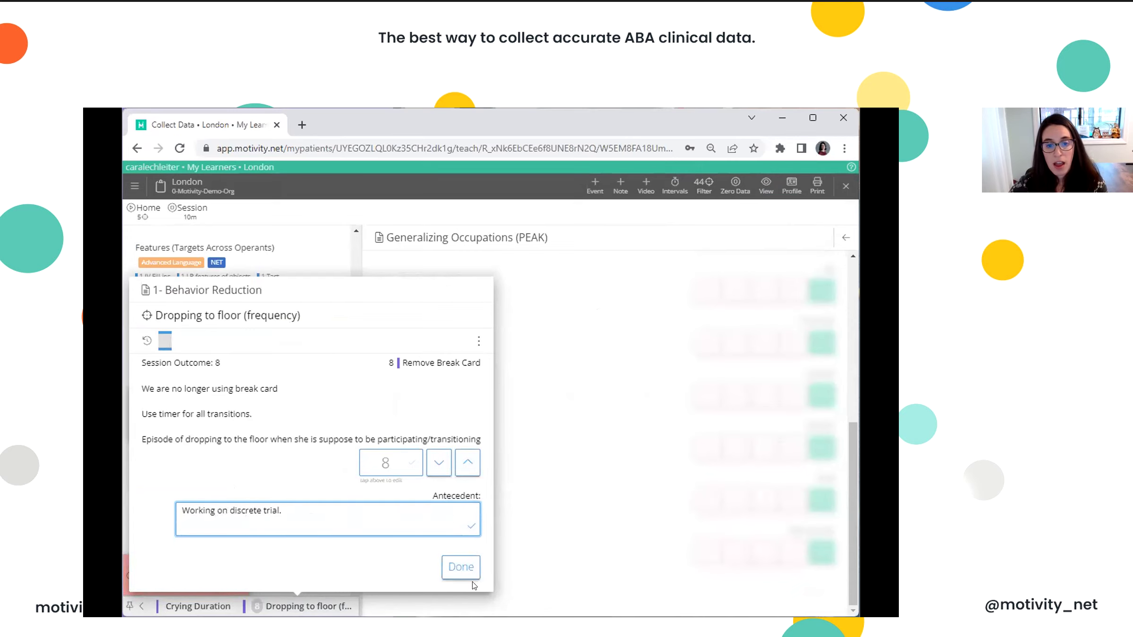
pyautogui.click(470, 569)
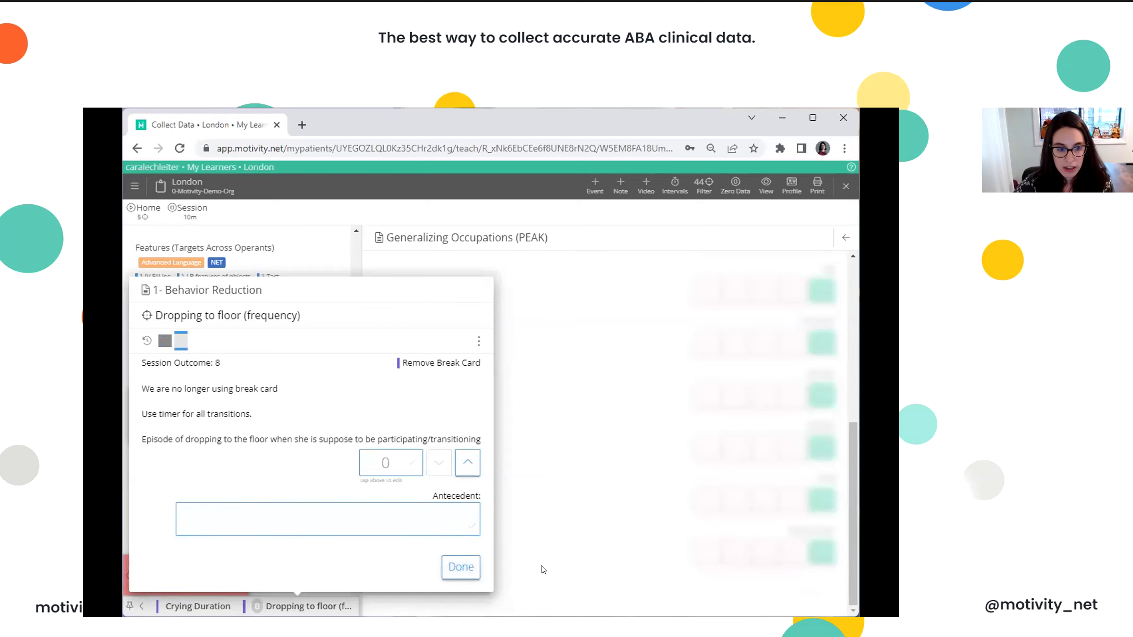
# Time a Crying Duration episode and set its duration to 01 min 15 s
pyautogui.click(543, 570)
pyautogui.click(198, 606)
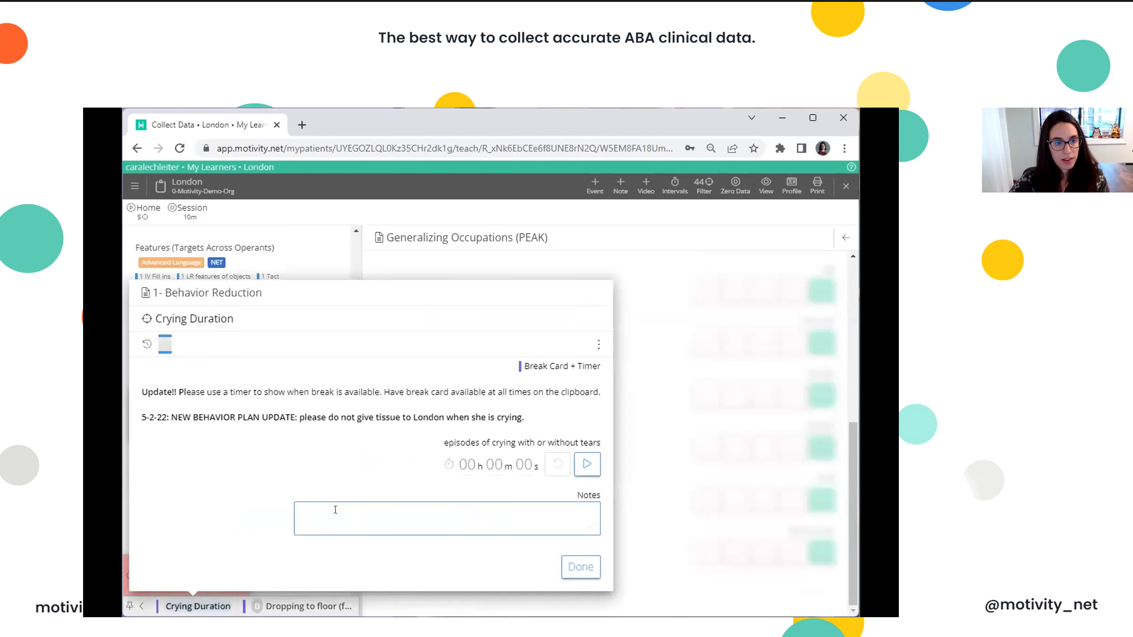
pyautogui.click(586, 464)
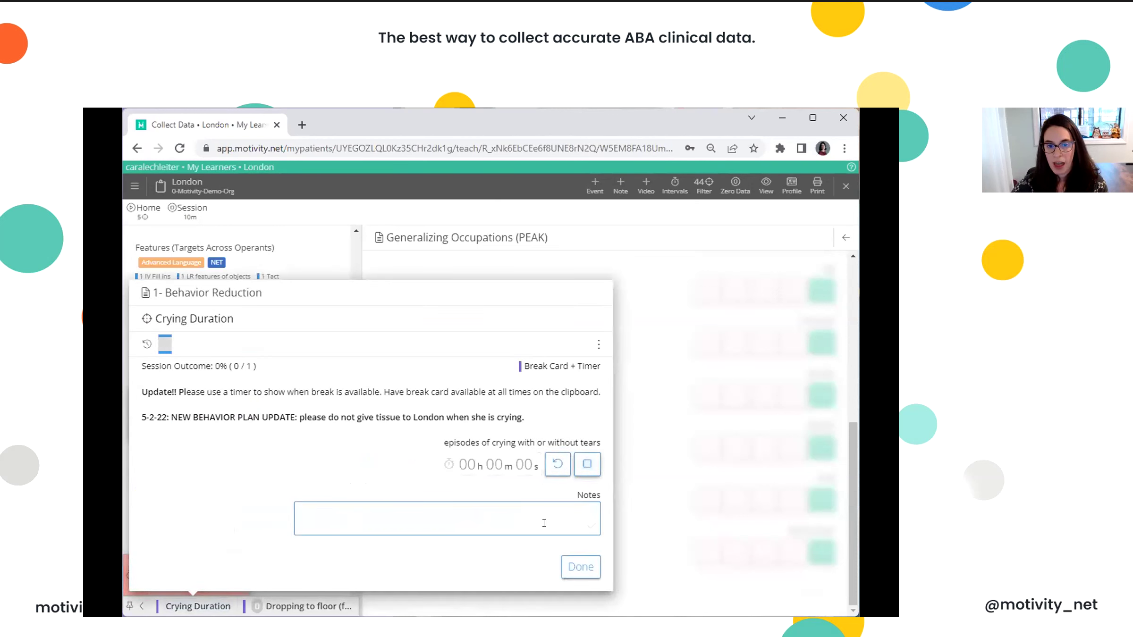
pyautogui.click(587, 464)
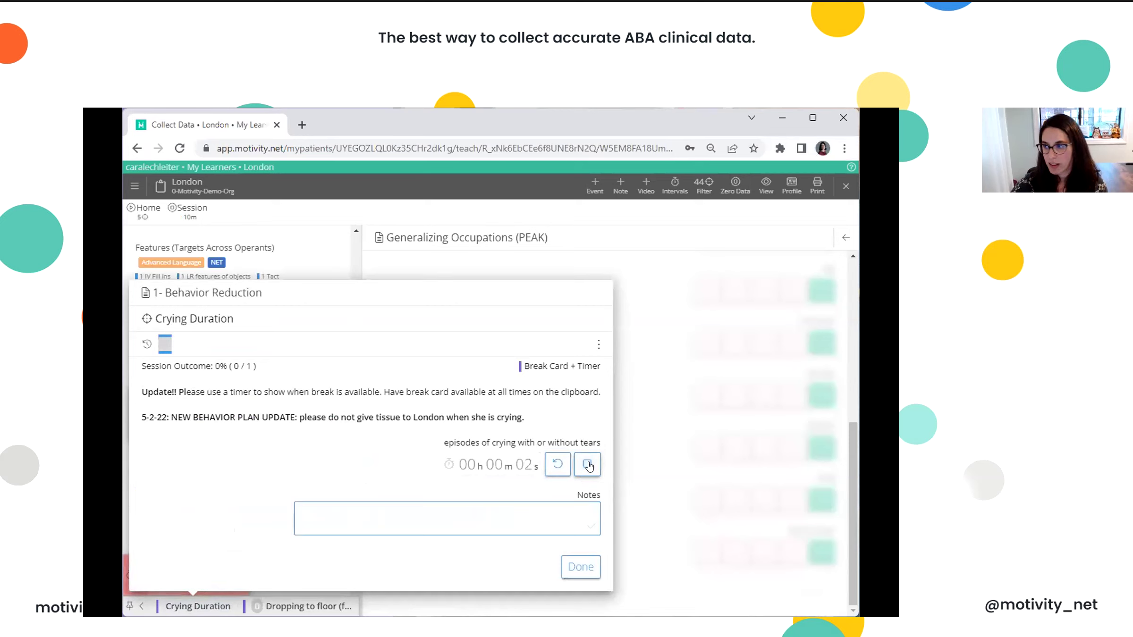
pyautogui.click(492, 466)
pyautogui.write('01')
pyautogui.click(524, 466)
pyautogui.write('15')
# Save the crying entry with the note 'Also dropped to floor.' and open its historical data
pyautogui.click(532, 510)
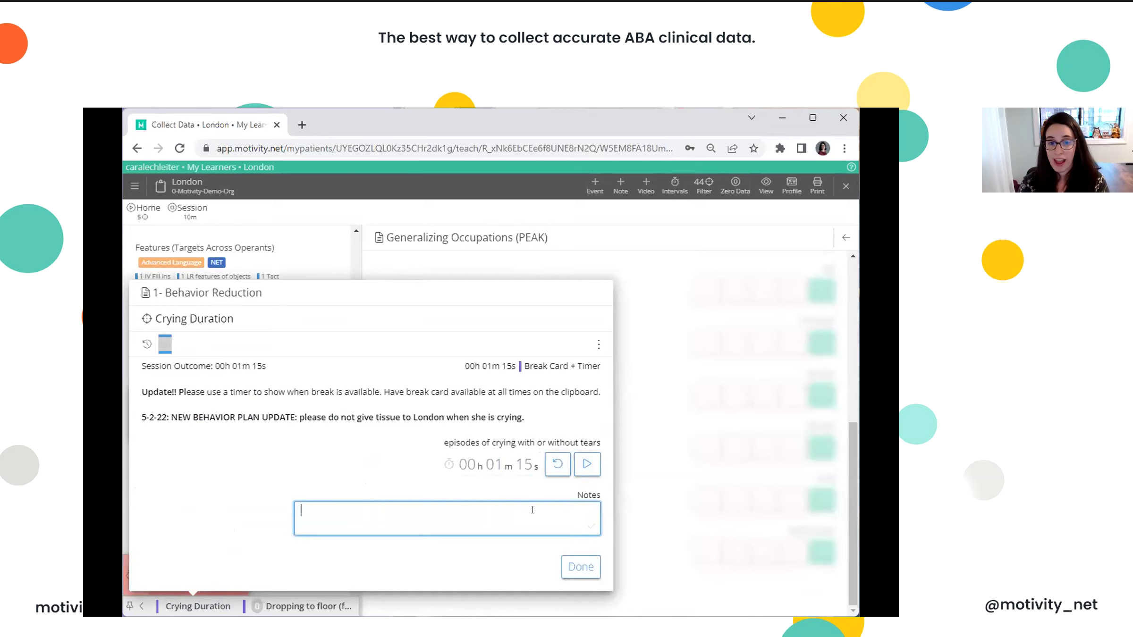
pyautogui.write('Also drop')
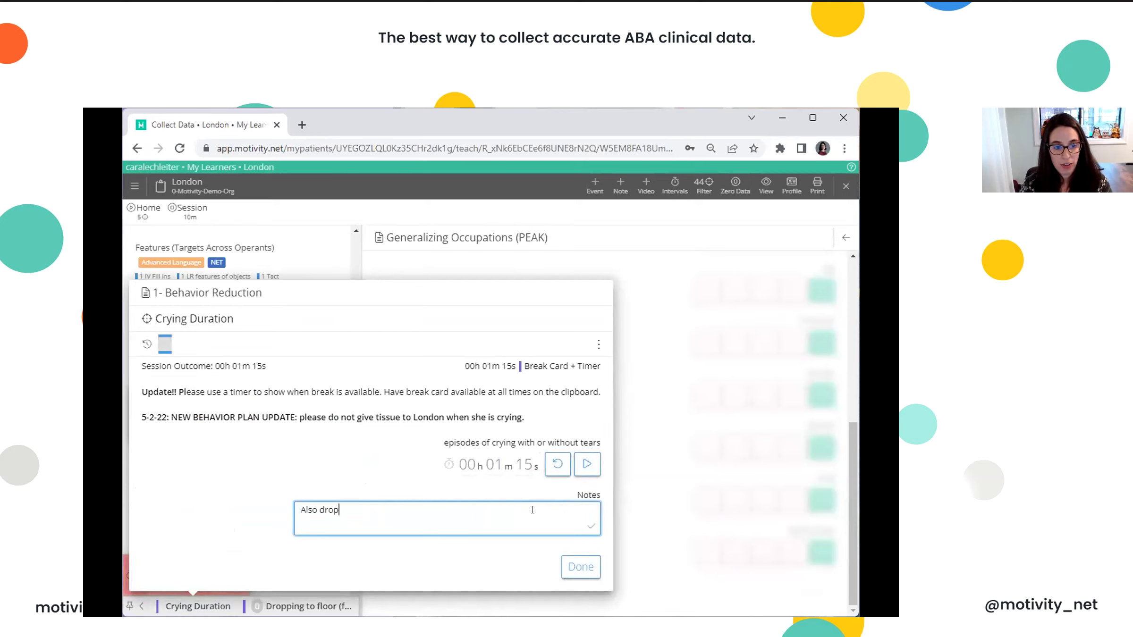
pyautogui.write('ped to floor.')
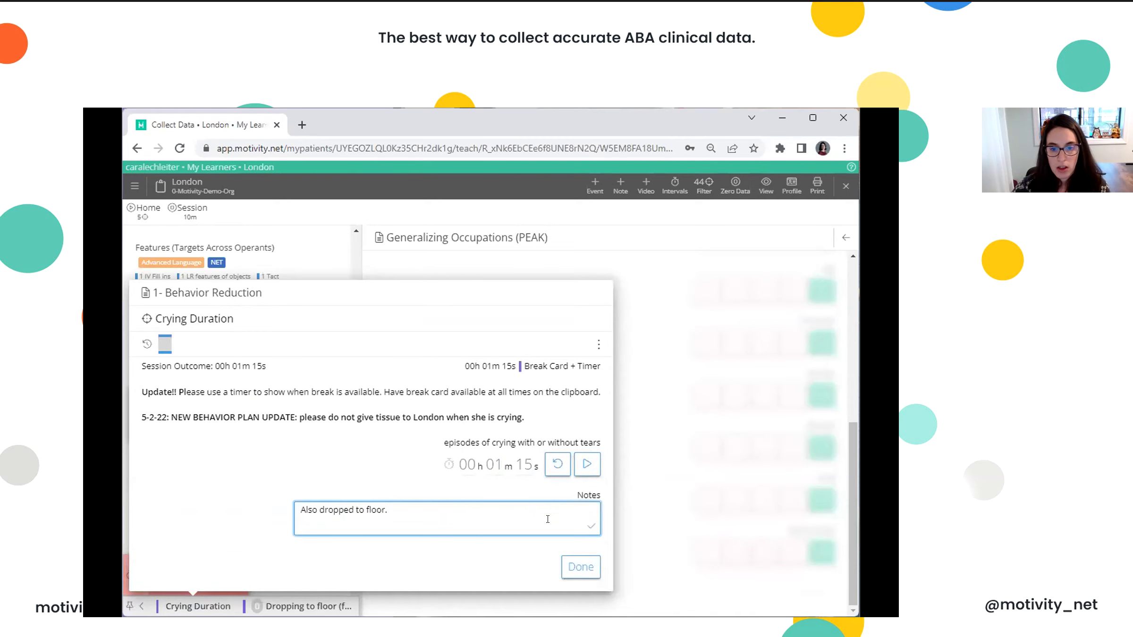
pyautogui.click(584, 562)
pyautogui.click(147, 345)
# Expand the in-progress, Nov 17 9:30 and Nov 17 1:00 pm session details, then close Historical Data
pyautogui.scroll(-3, 414, 466)
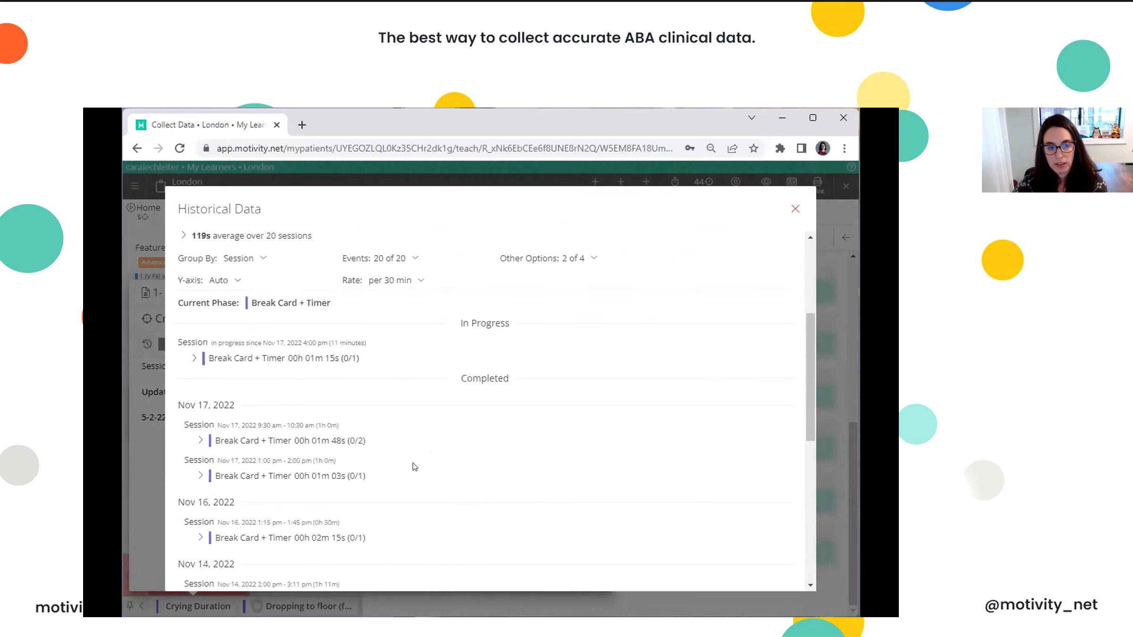
pyautogui.click(193, 359)
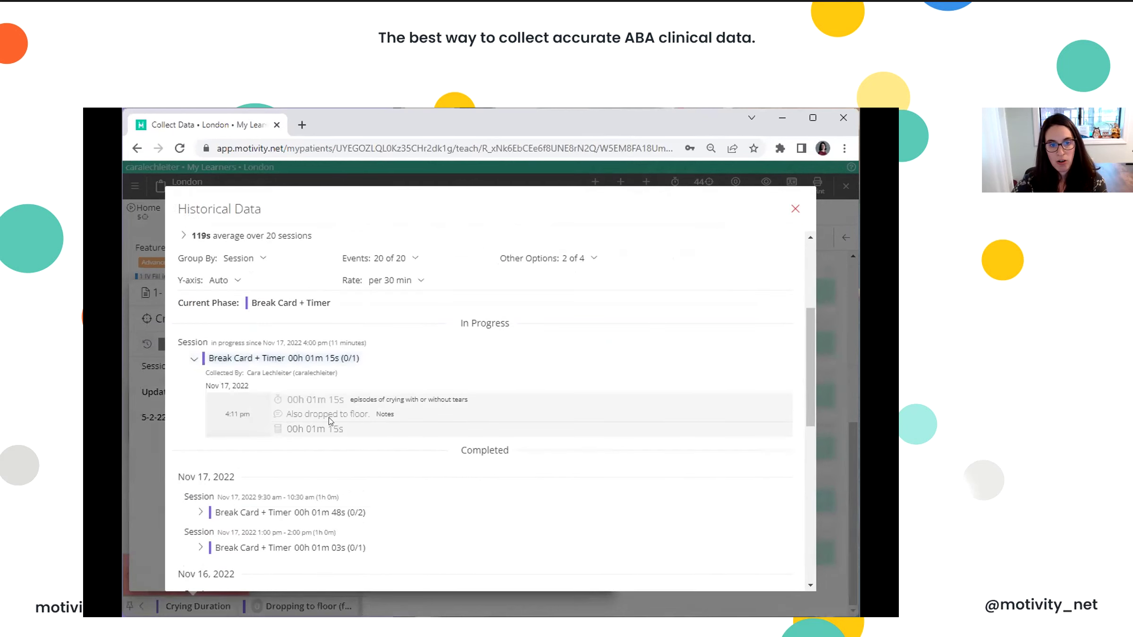
pyautogui.click(194, 360)
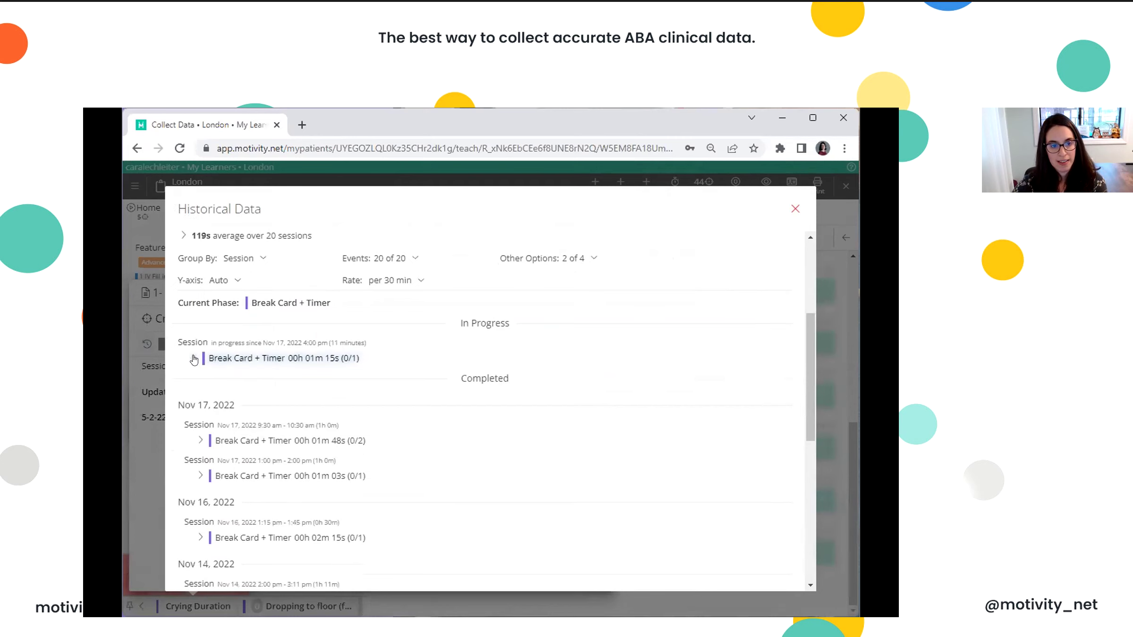
pyautogui.click(201, 439)
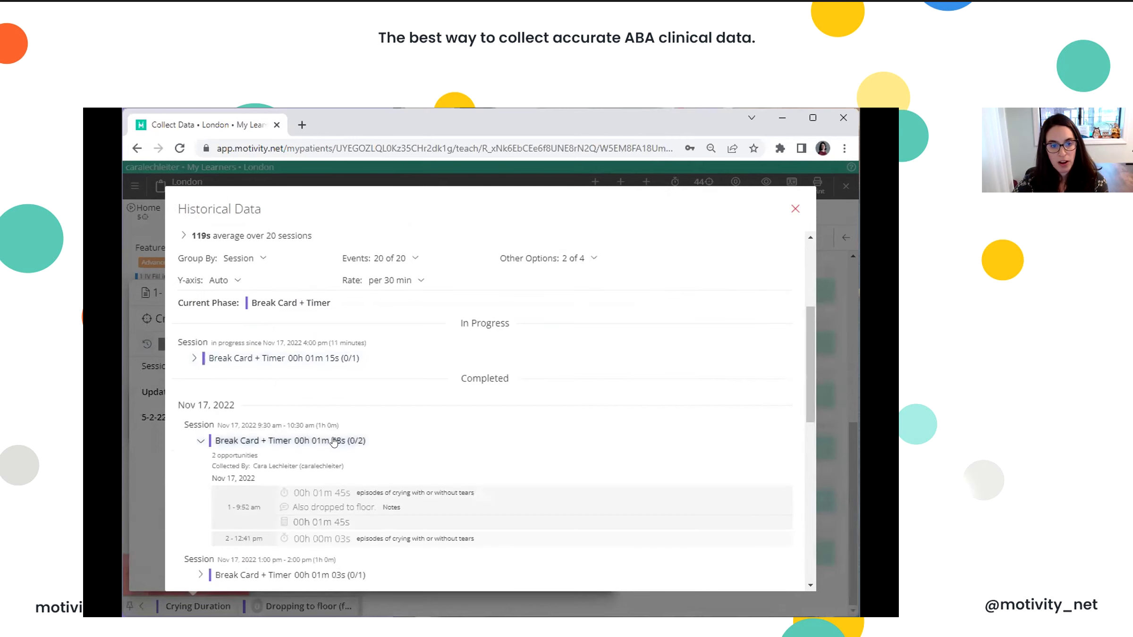
pyautogui.scroll(-1, 359, 448)
pyautogui.click(198, 507)
pyautogui.scroll(-1, 383, 475)
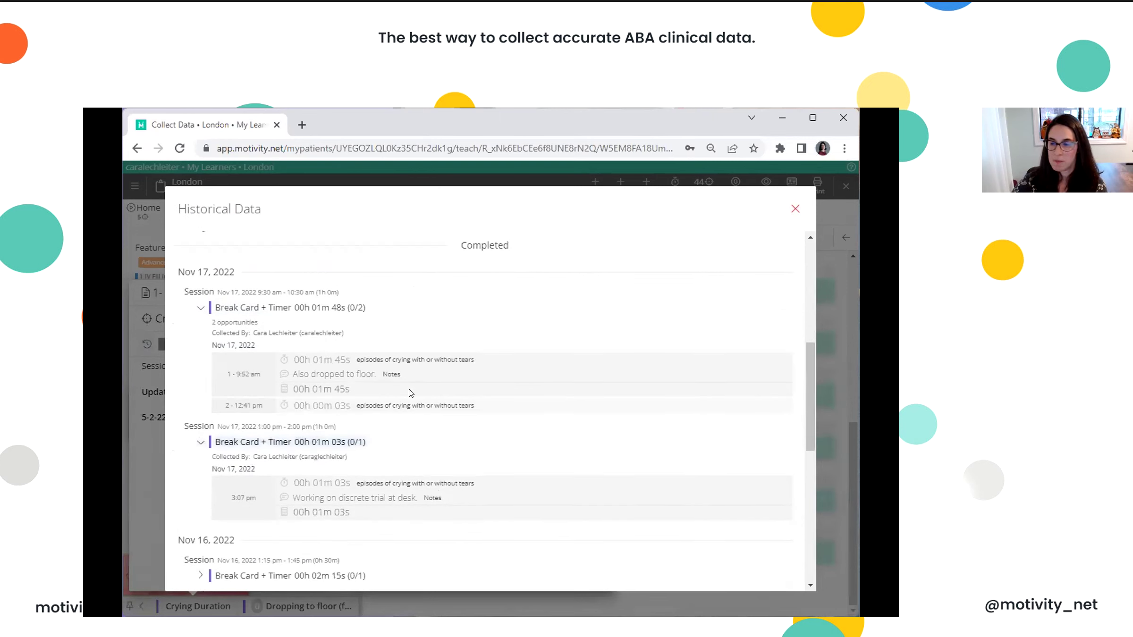
pyautogui.scroll(2, 571, 389)
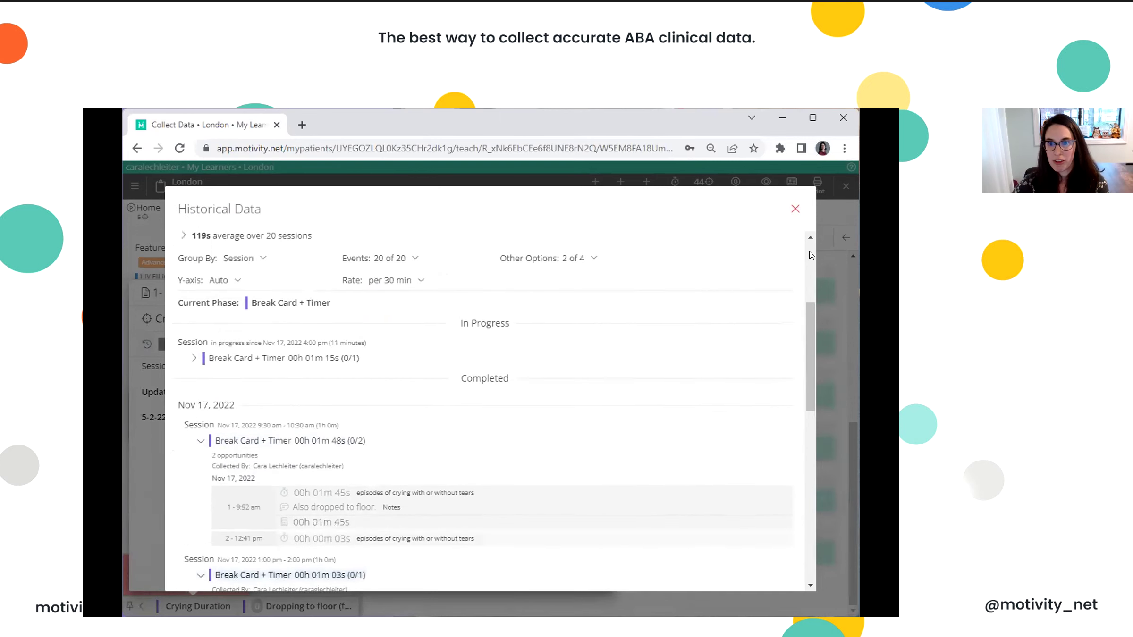
pyautogui.click(794, 208)
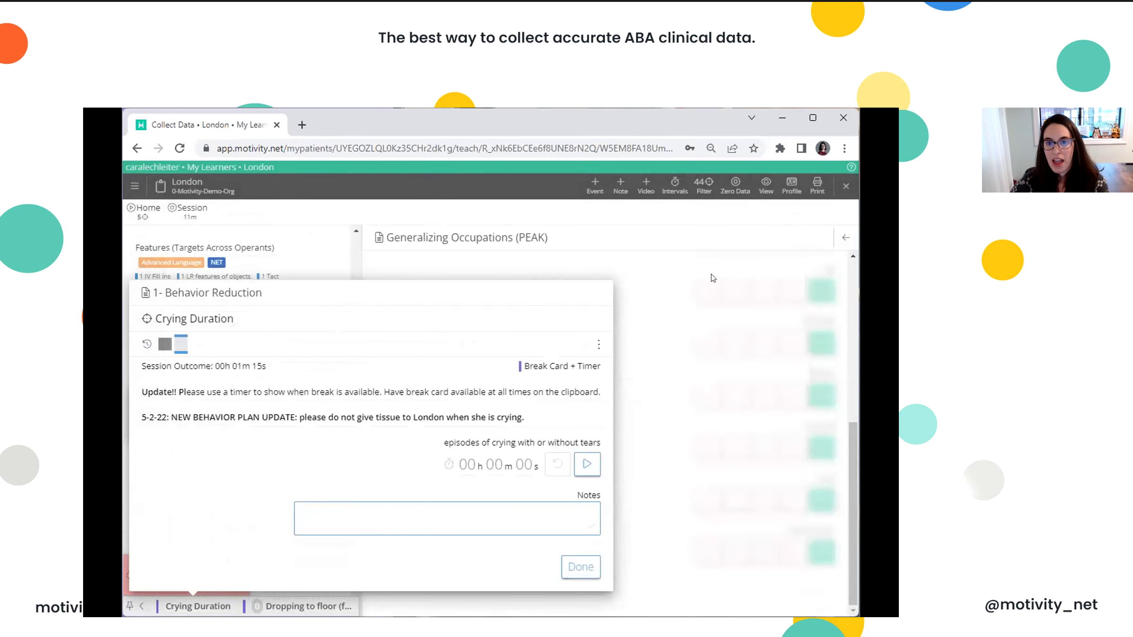
# Add an RBT Daily Tracking Form 97153 note for the Nov 17 session
pyautogui.click(725, 256)
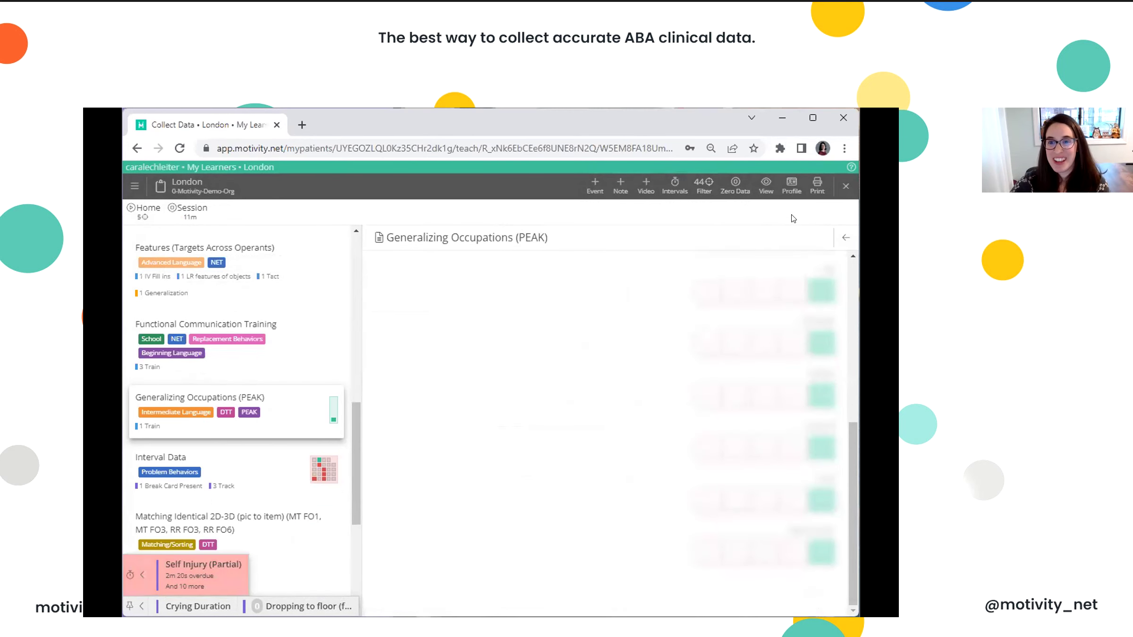
pyautogui.click(619, 195)
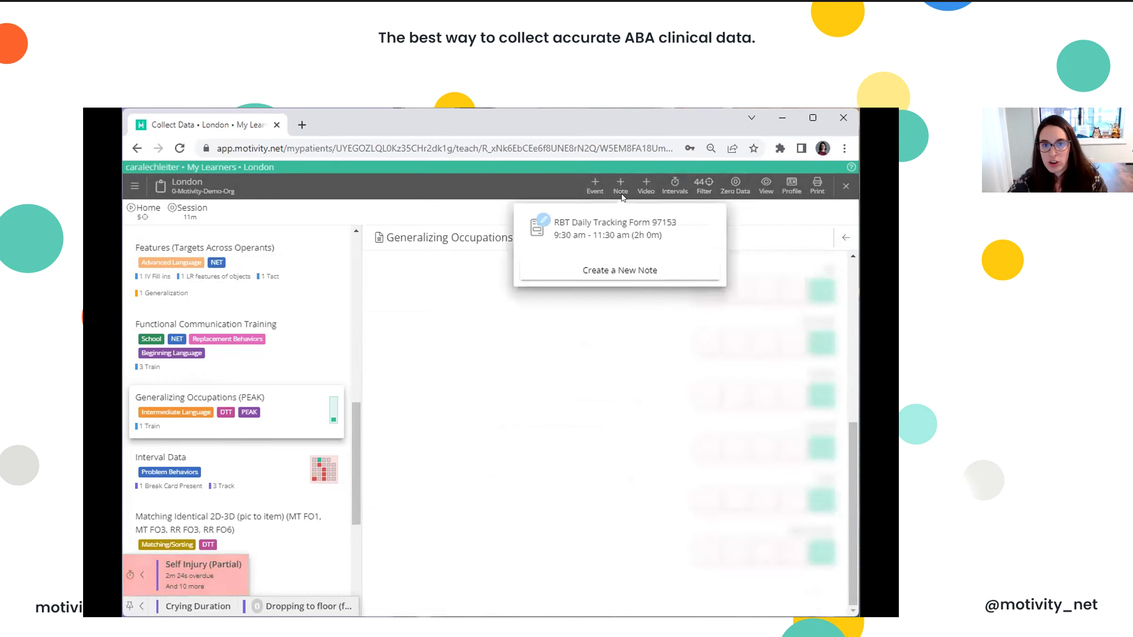
pyautogui.click(618, 222)
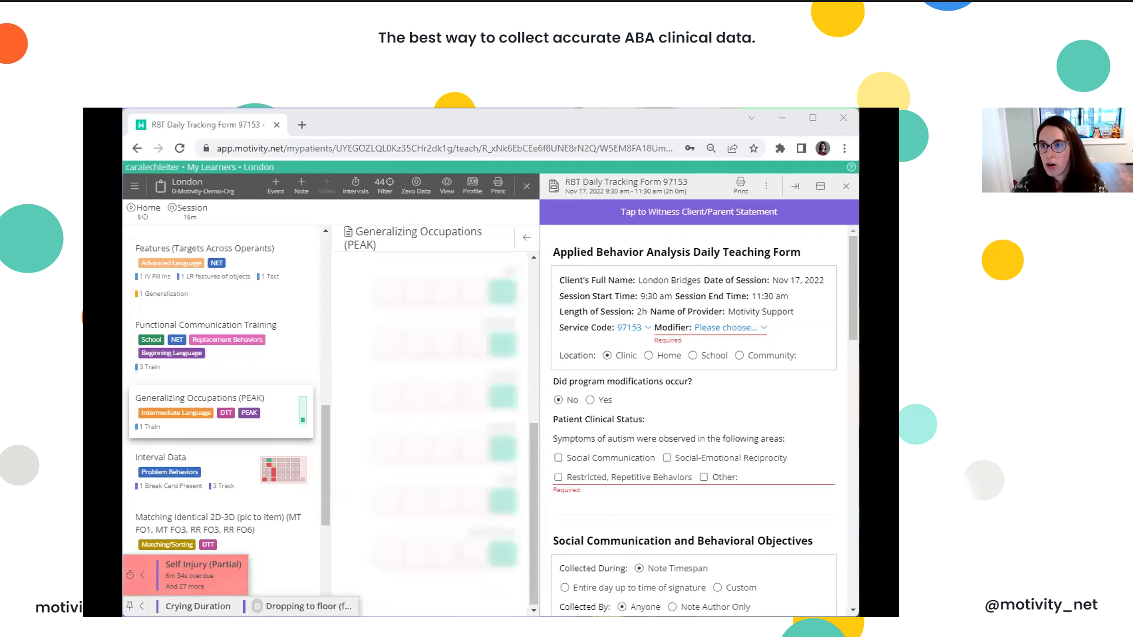
# Close the tracking form and start adding a program from London's Programs & Progress
pyautogui.click(845, 187)
pyautogui.click(844, 187)
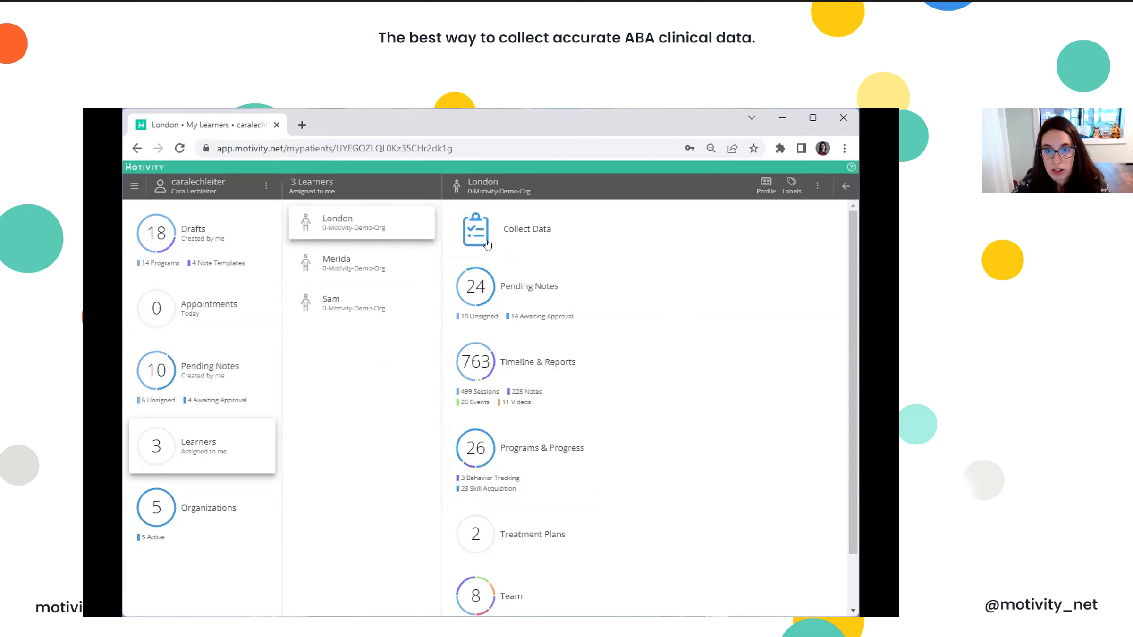
pyautogui.click(538, 460)
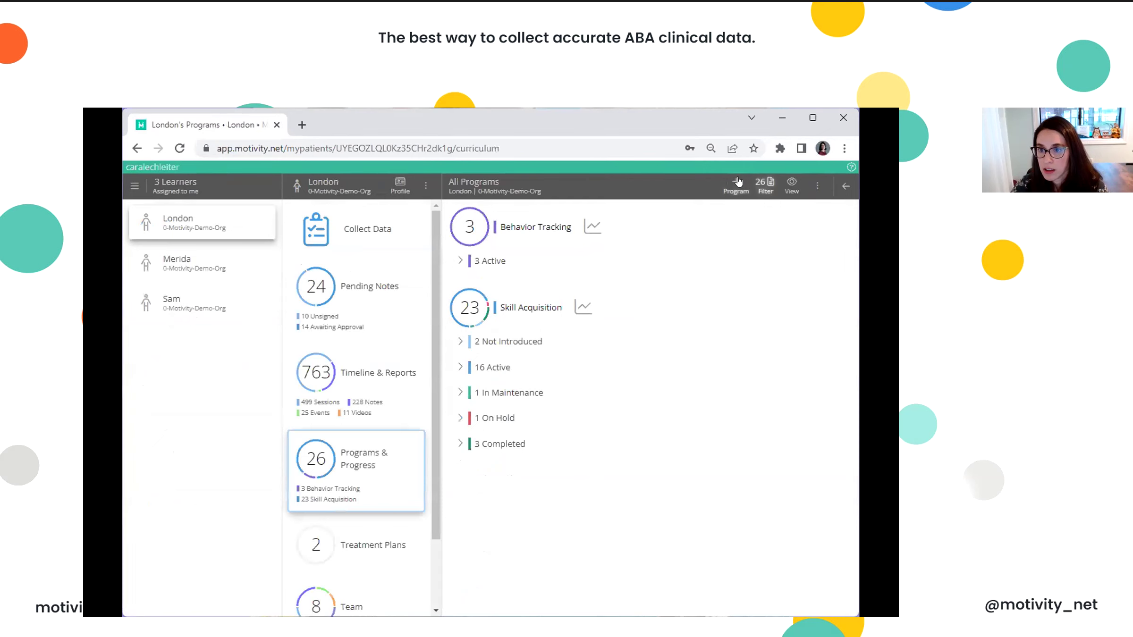
pyautogui.click(723, 193)
# Open the Motivity Community Library from Assign from a Library and filter by the Staff Performance label
pyautogui.click(734, 219)
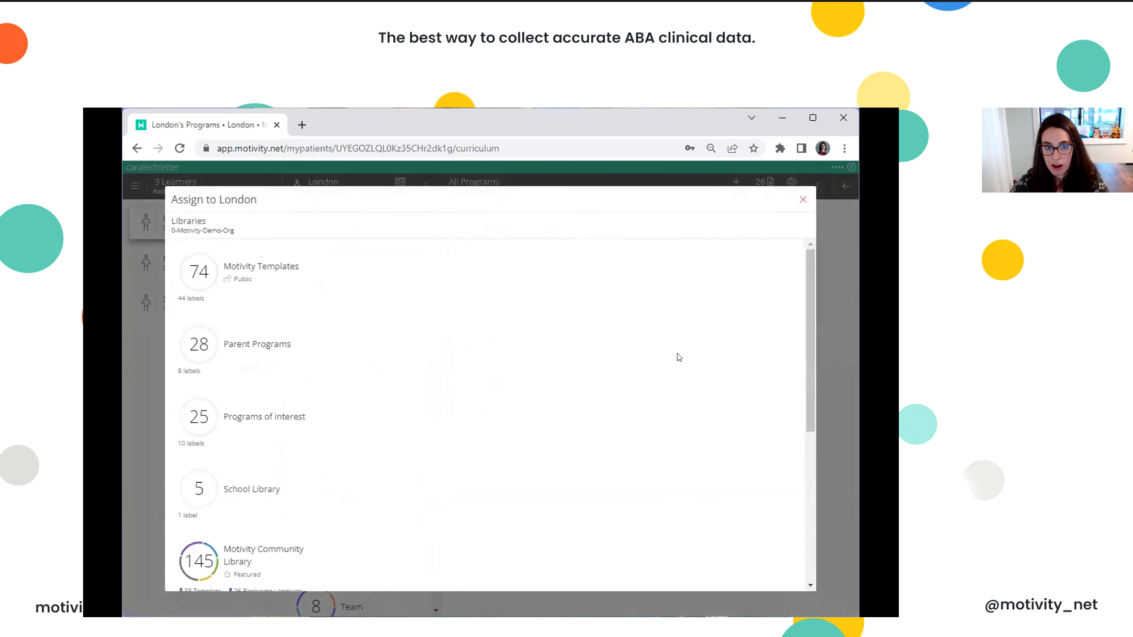
pyautogui.scroll(-10, 264, 472)
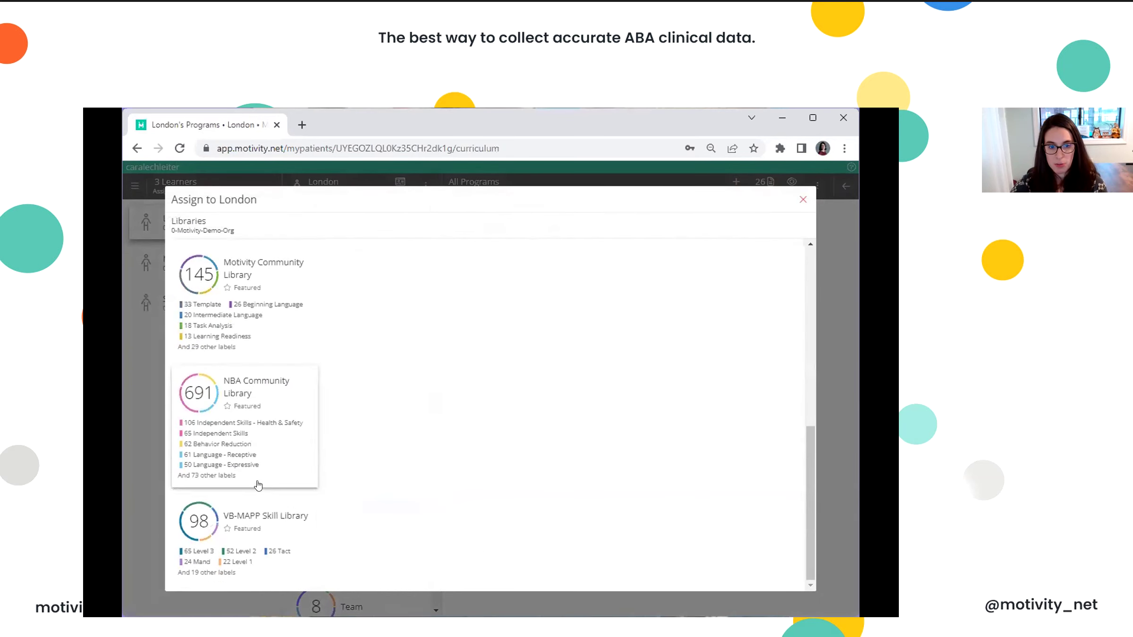
pyautogui.click(258, 306)
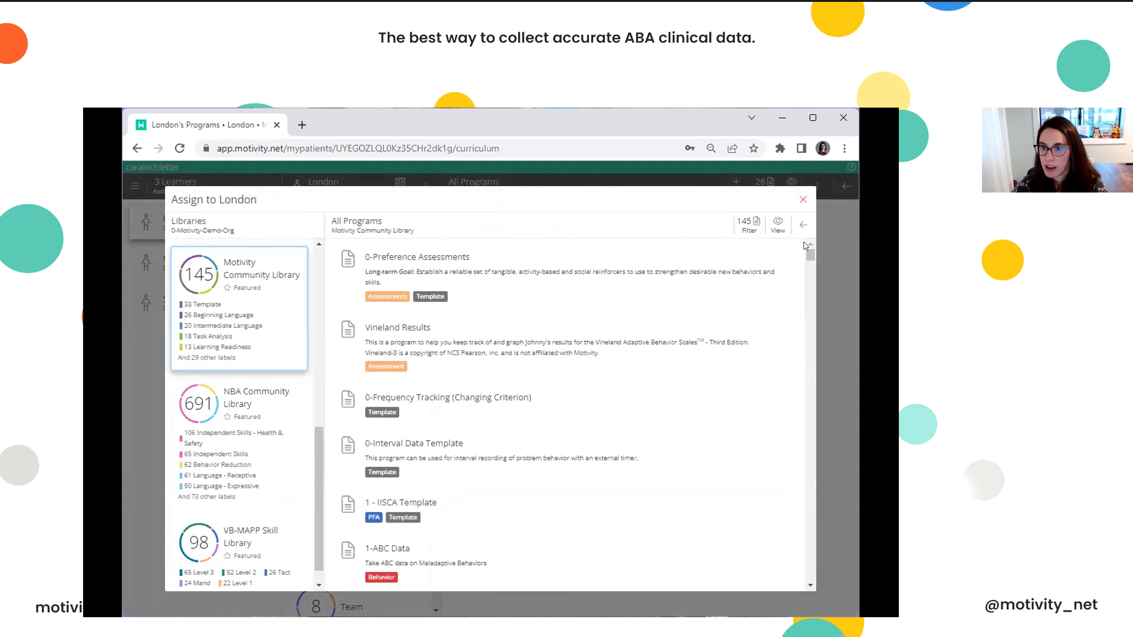
pyautogui.click(750, 227)
pyautogui.scroll(-5, 729, 415)
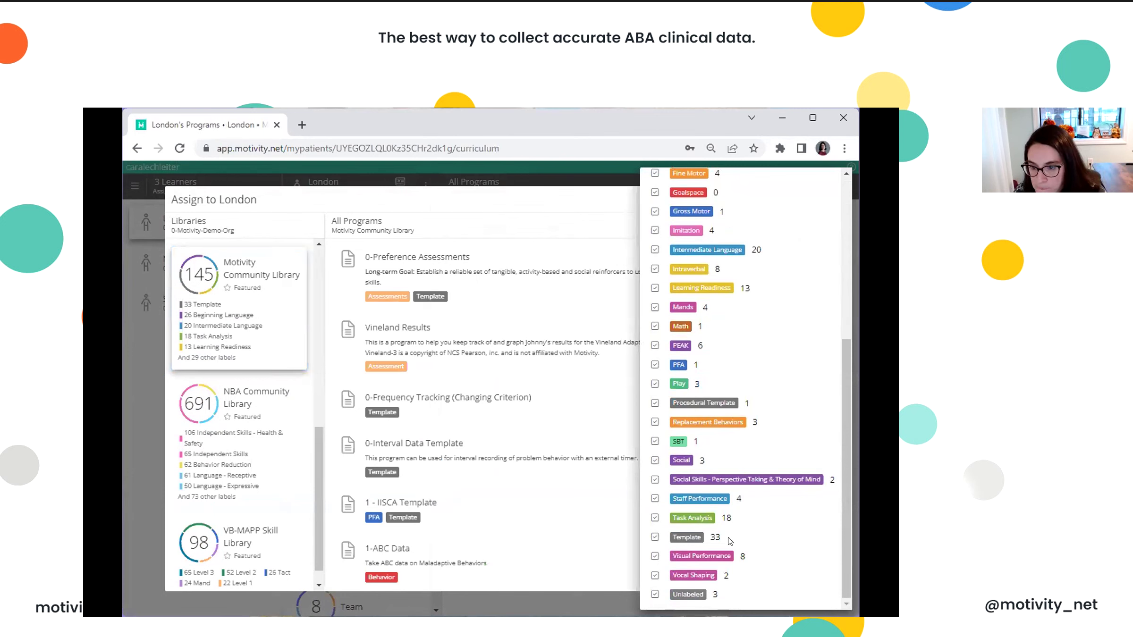
pyautogui.click(706, 504)
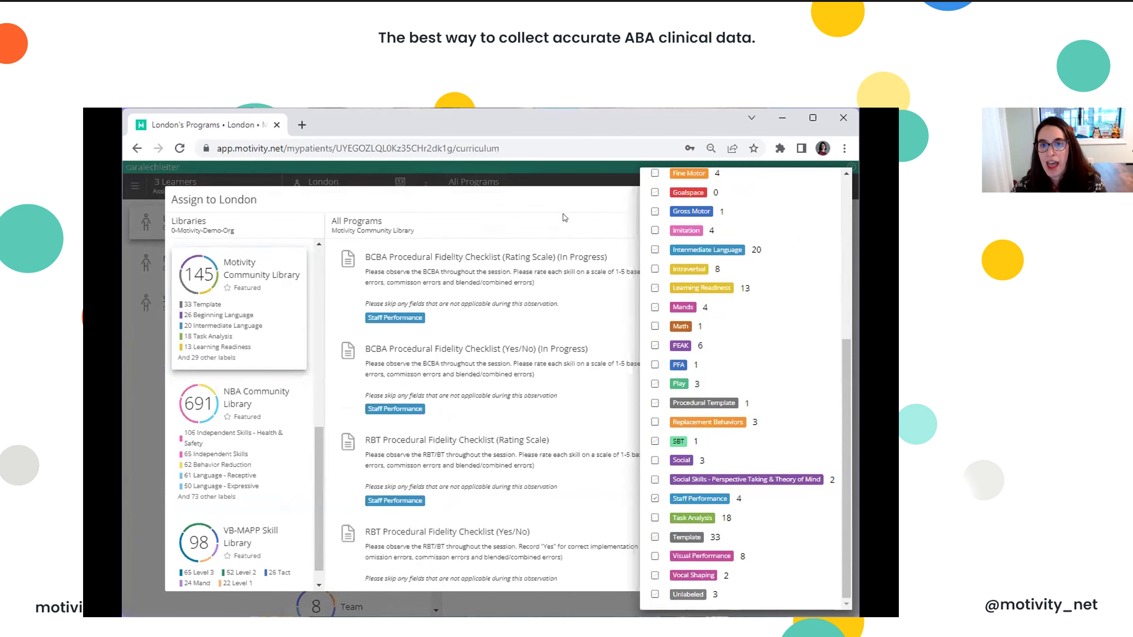
pyautogui.click(571, 202)
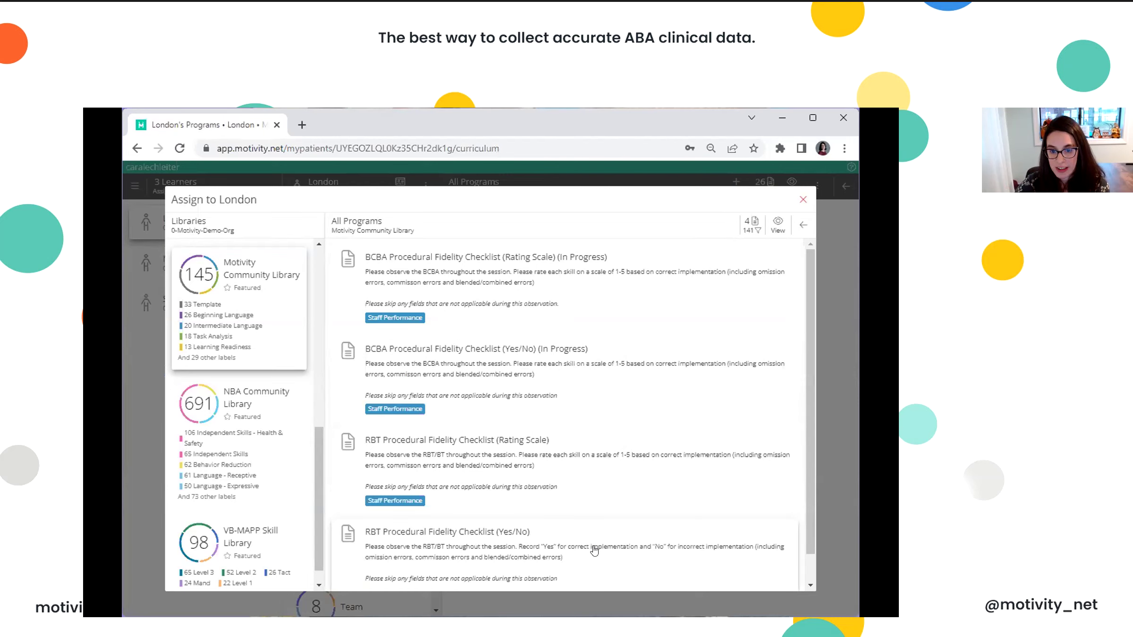
# Preview the full RBT Procedural Fidelity Checklist (Rating Scale) and launch its session simulation
pyautogui.click(599, 474)
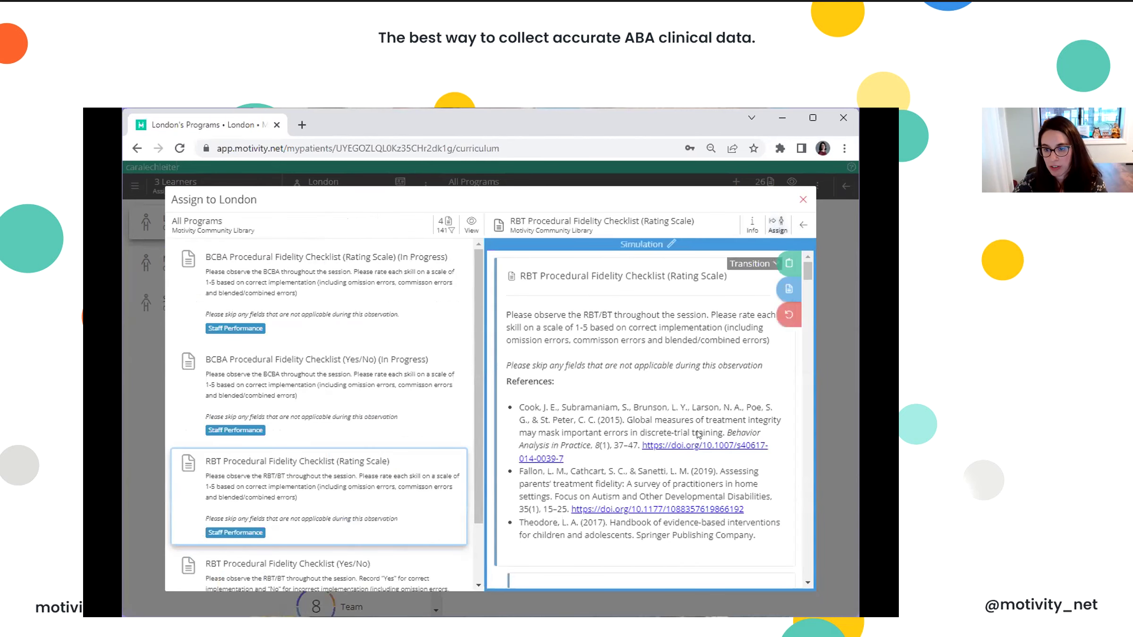
pyautogui.scroll(-4, 689, 454)
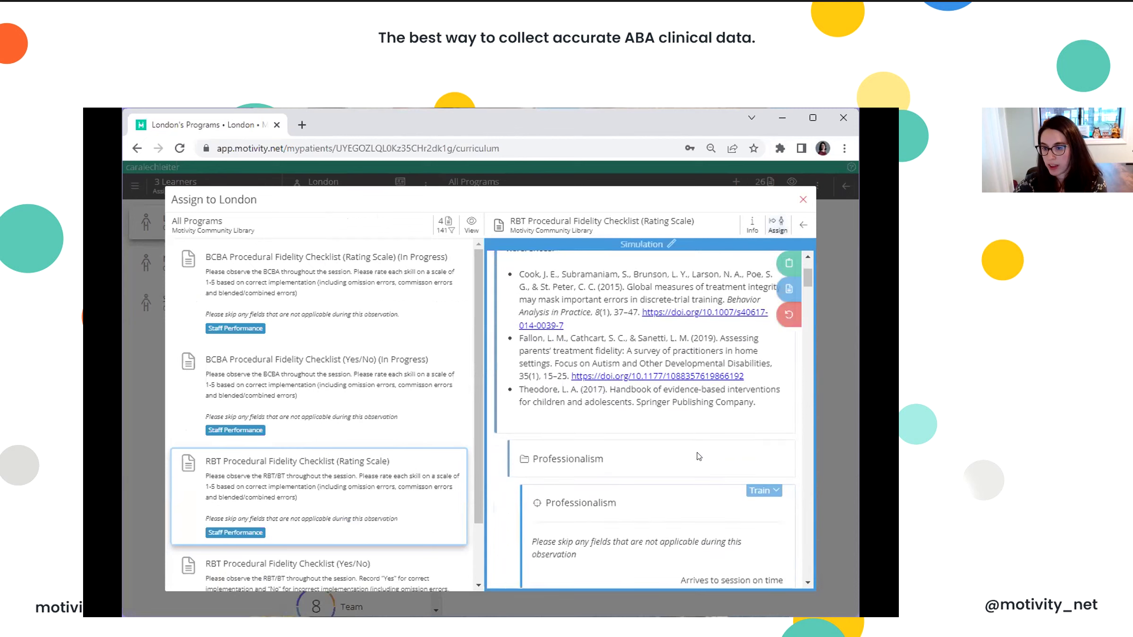
pyautogui.scroll(-6, 699, 456)
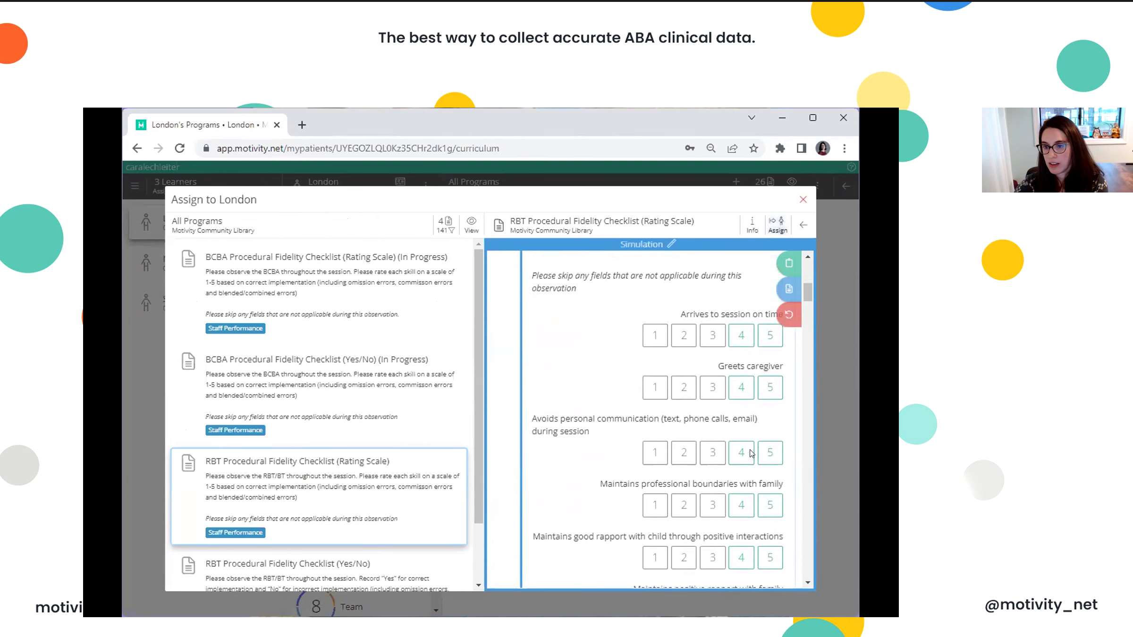
pyautogui.scroll(-5, 750, 453)
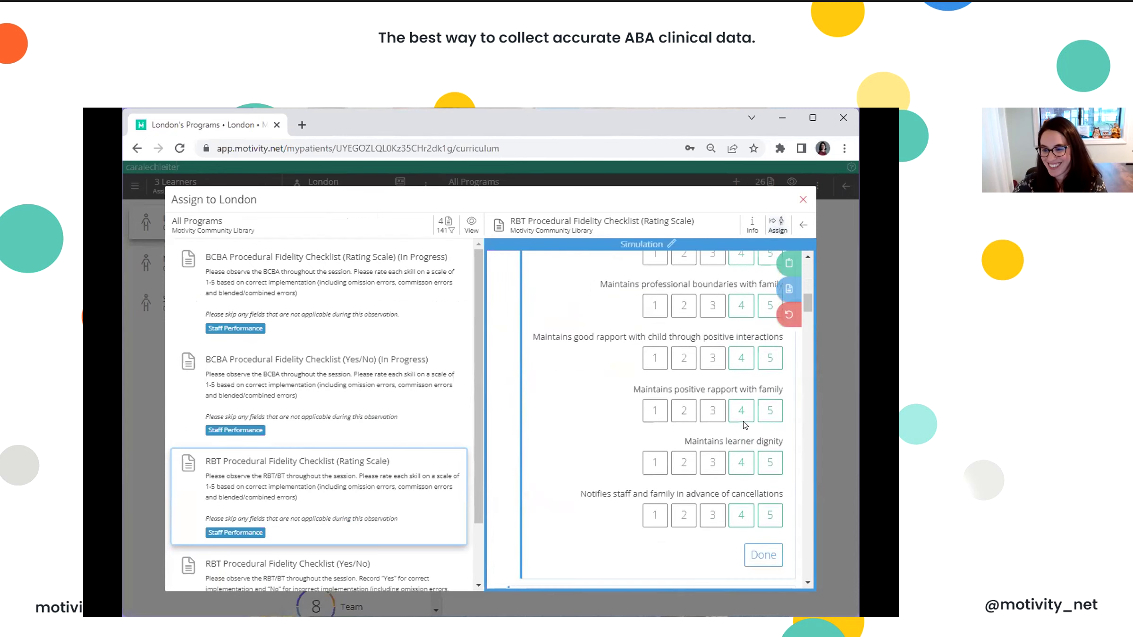
pyautogui.scroll(-6, 744, 425)
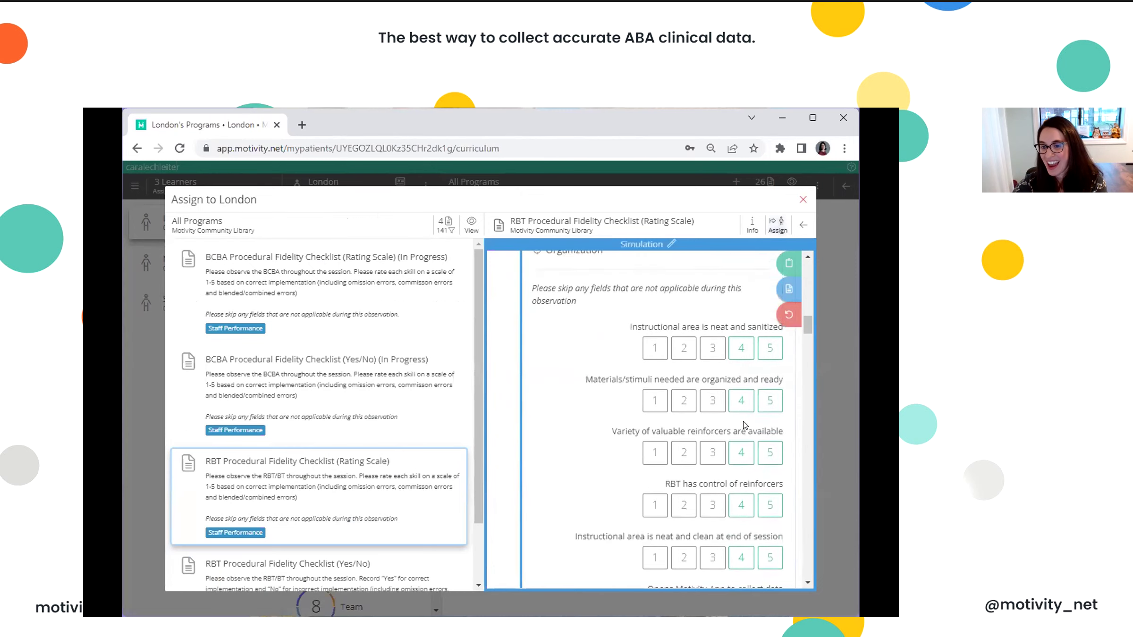
pyautogui.scroll(-6, 743, 425)
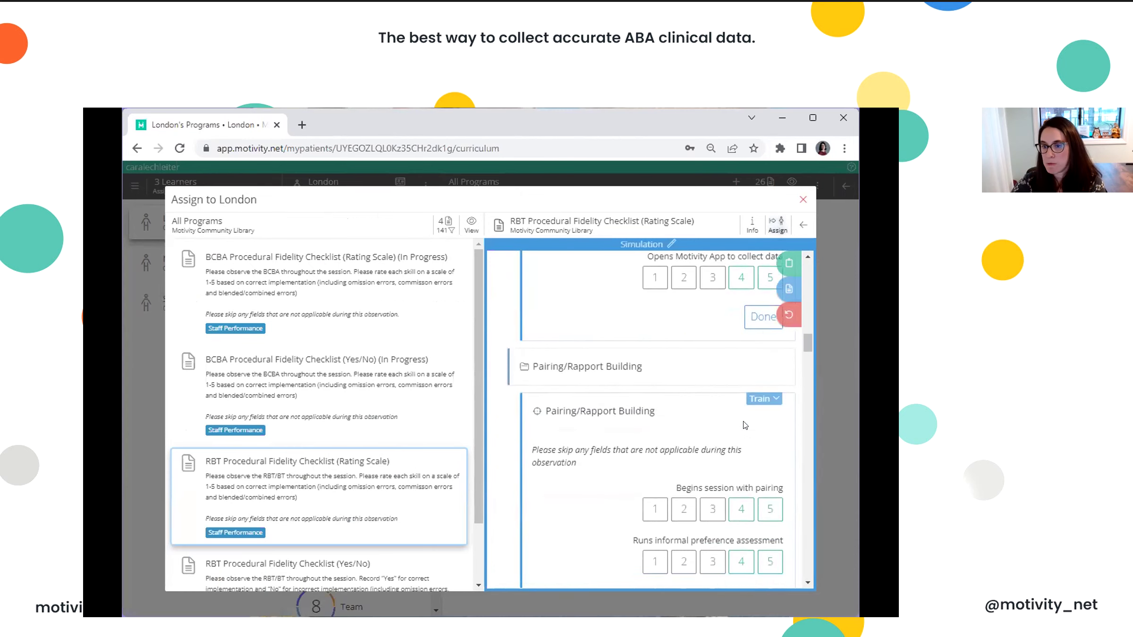
pyautogui.scroll(-4, 743, 424)
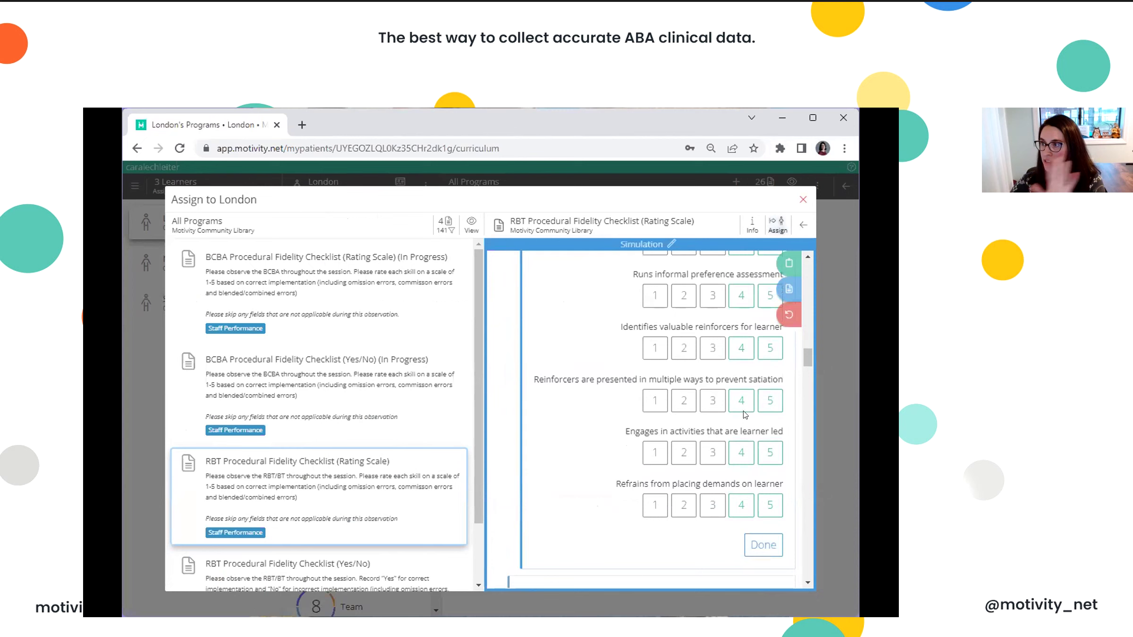
pyautogui.scroll(-4, 731, 393)
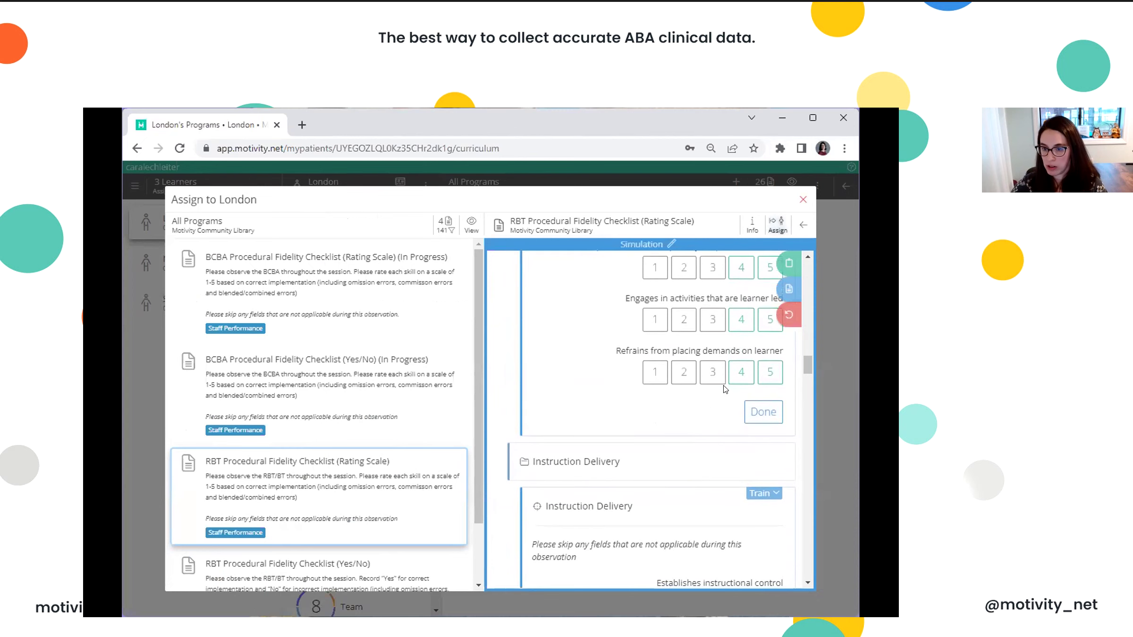
pyautogui.scroll(-2, 727, 385)
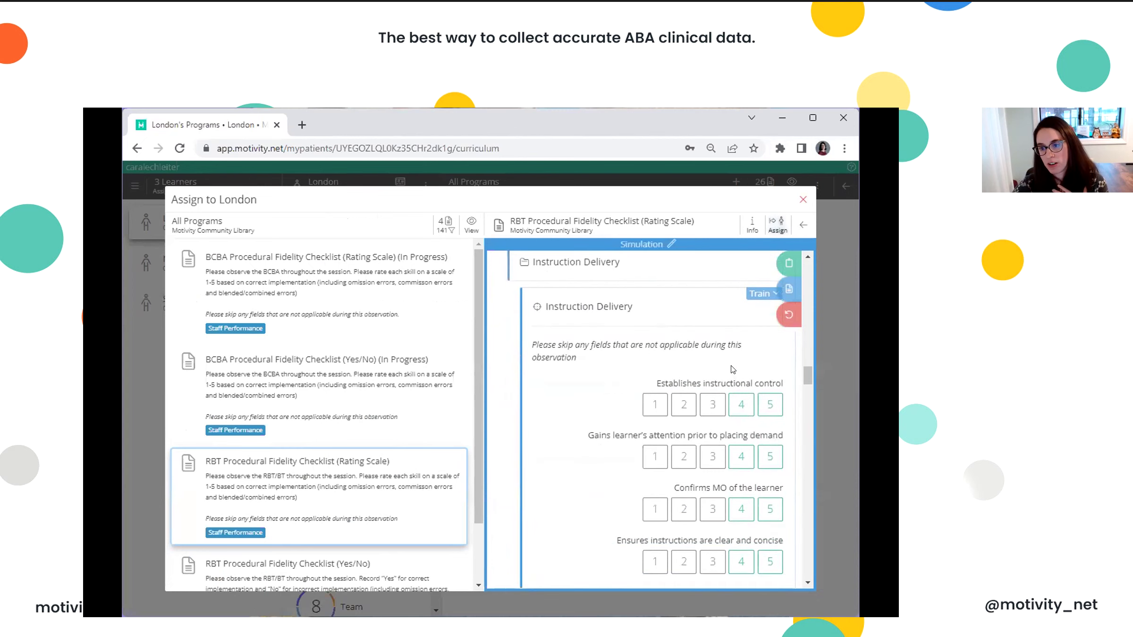
pyautogui.scroll(-2, 752, 404)
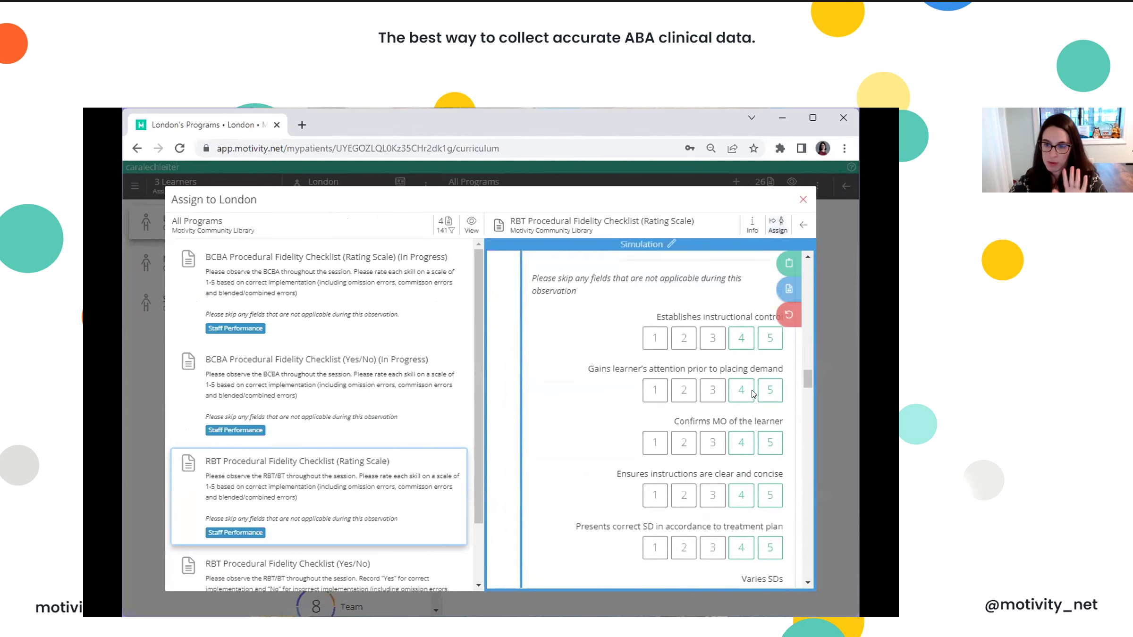
pyautogui.scroll(-8, 729, 383)
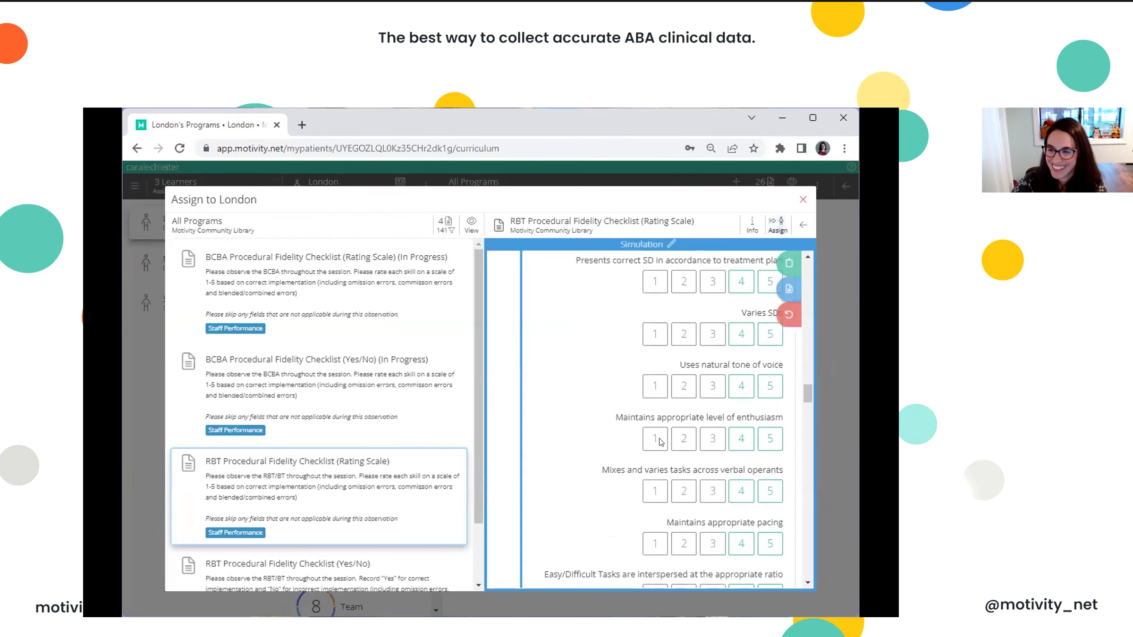
pyautogui.scroll(-10, 634, 425)
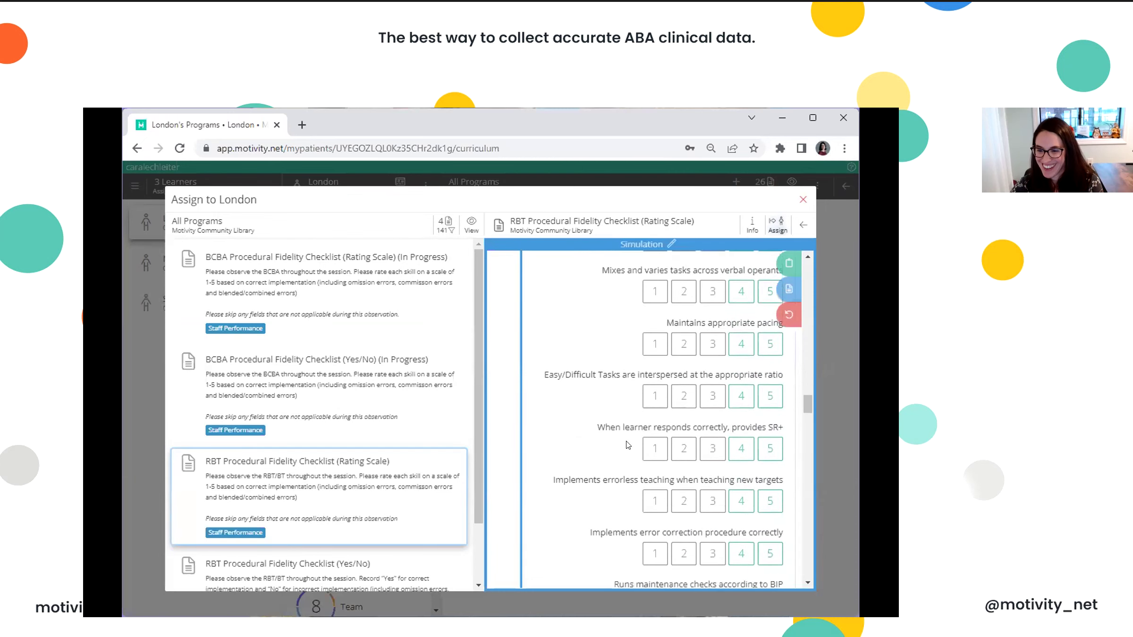
pyautogui.scroll(-8, 627, 441)
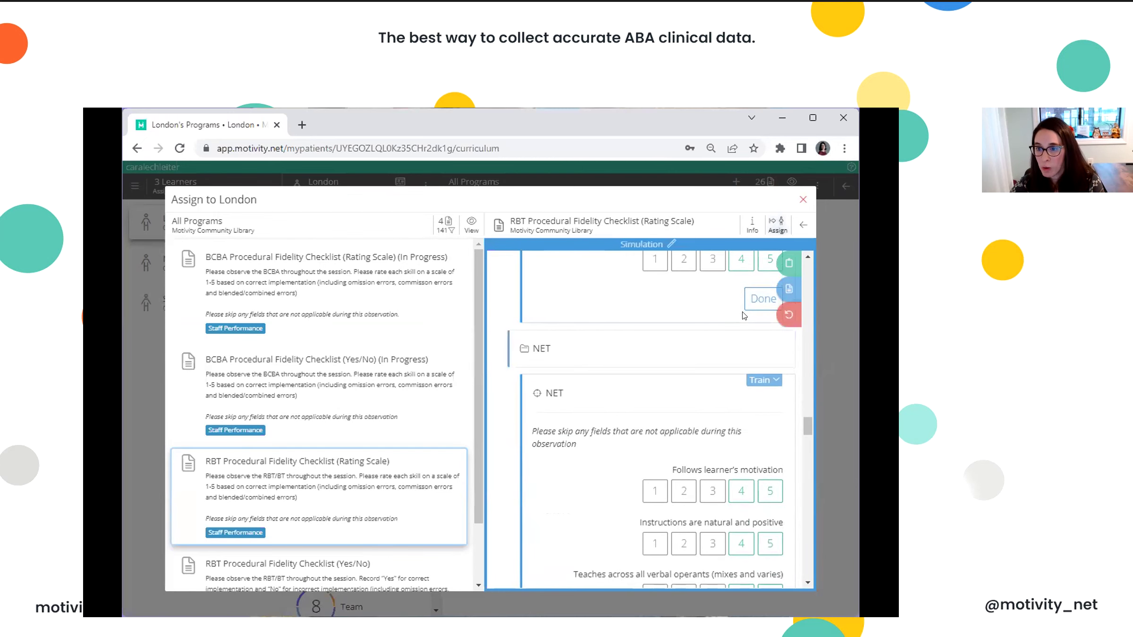
pyautogui.click(791, 262)
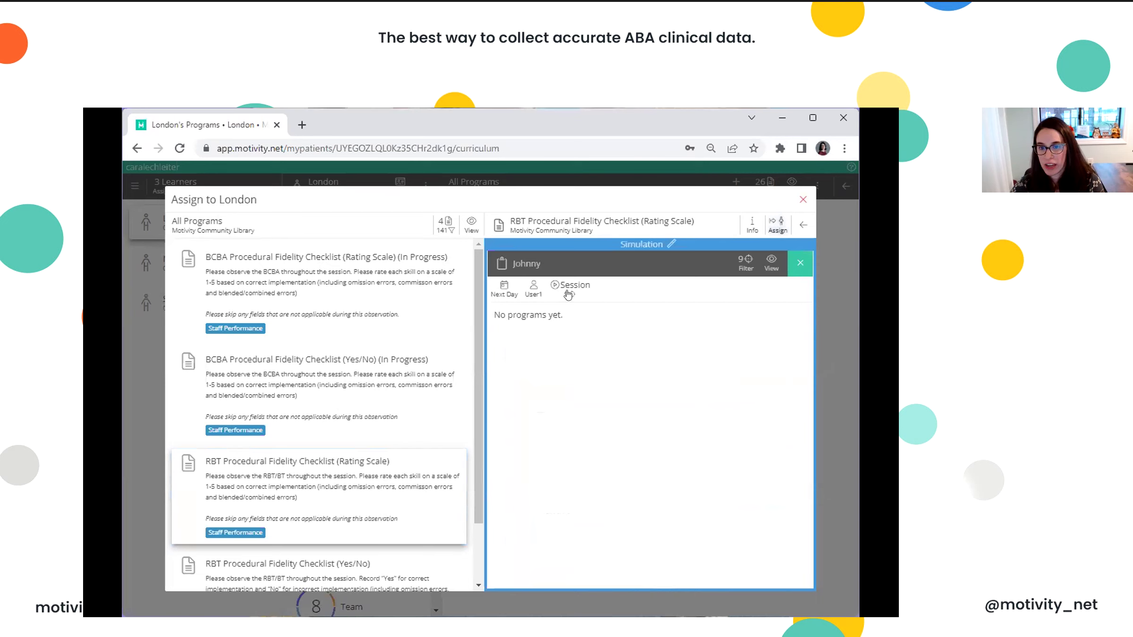
# Start the simulated session and open the RBT rating-scale checklist, keeping its Train status
pyautogui.click(568, 292)
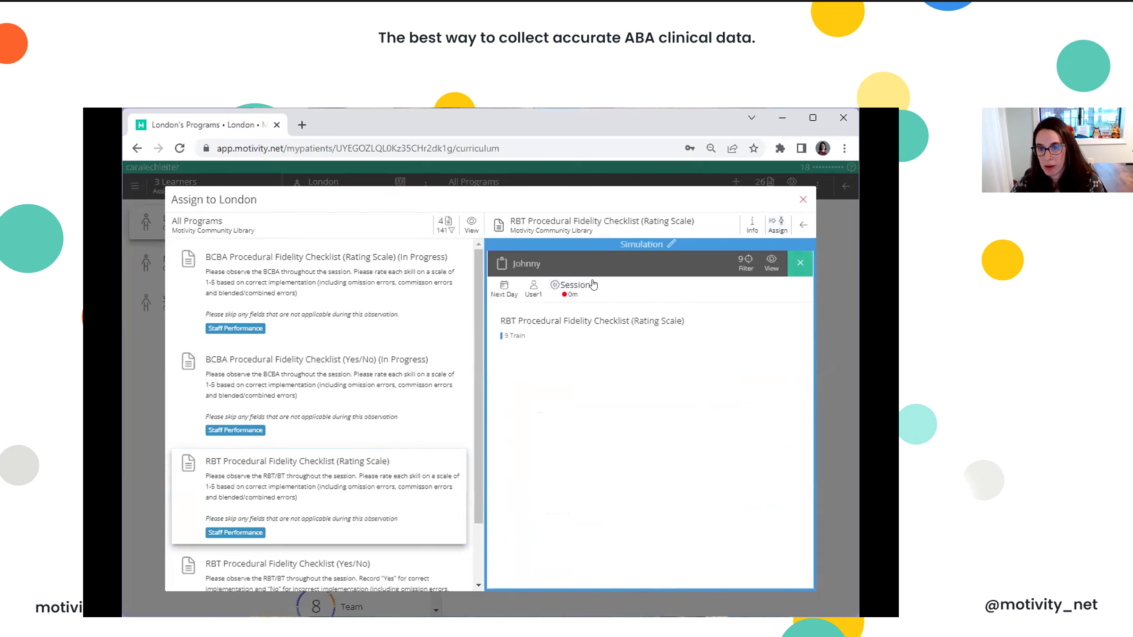
pyautogui.click(606, 338)
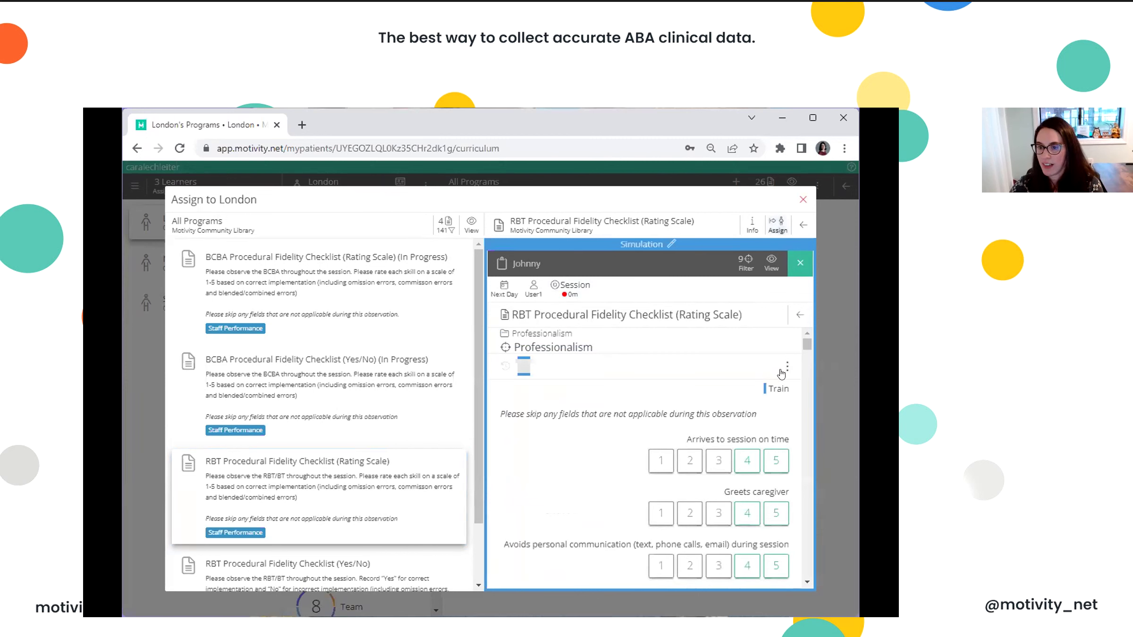
pyautogui.click(786, 368)
pyautogui.click(783, 400)
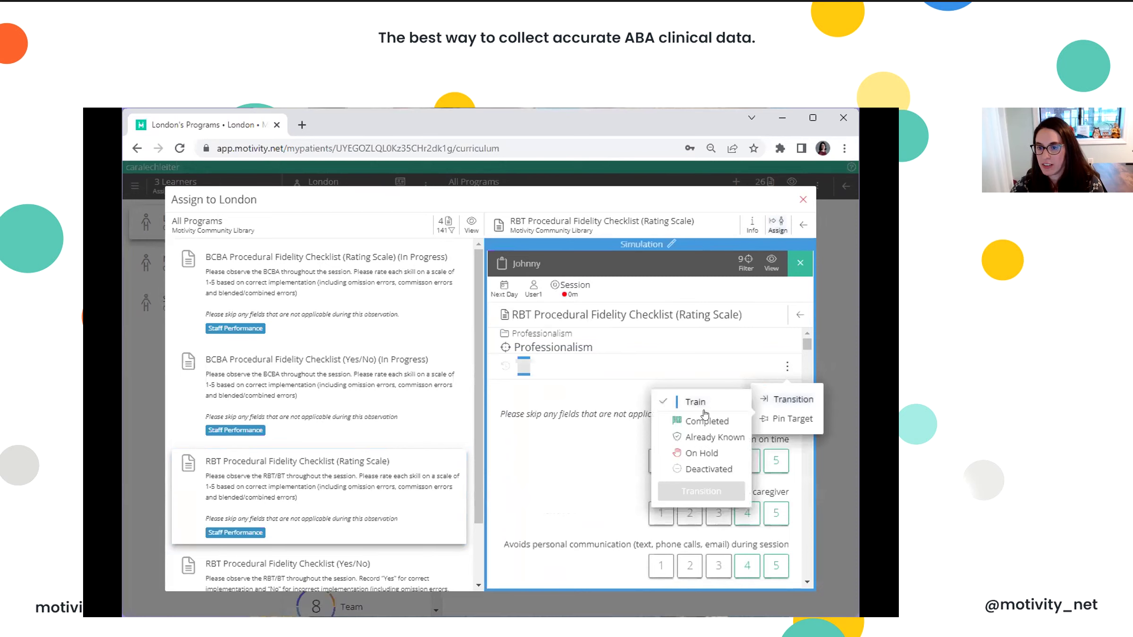
pyautogui.click(615, 391)
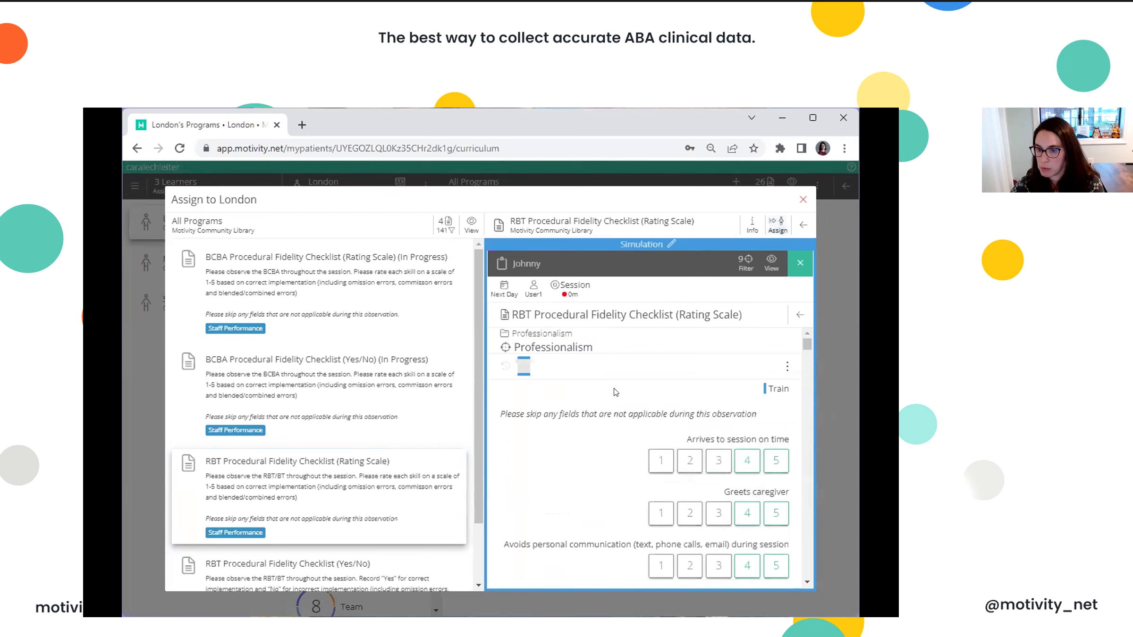
# Rate arriving on time, greeting caregiver, avoiding personal communication and professional boundaries each 5
pyautogui.click(777, 460)
pyautogui.click(775, 513)
pyautogui.scroll(-2, 778, 500)
pyautogui.scroll(-1, 778, 472)
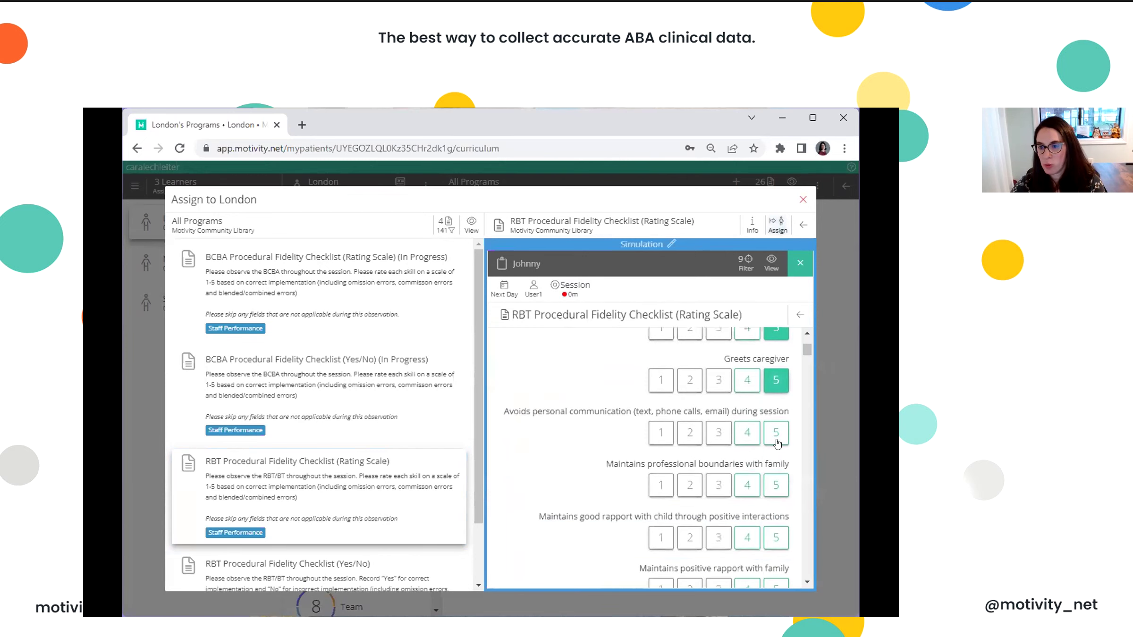
pyautogui.click(776, 439)
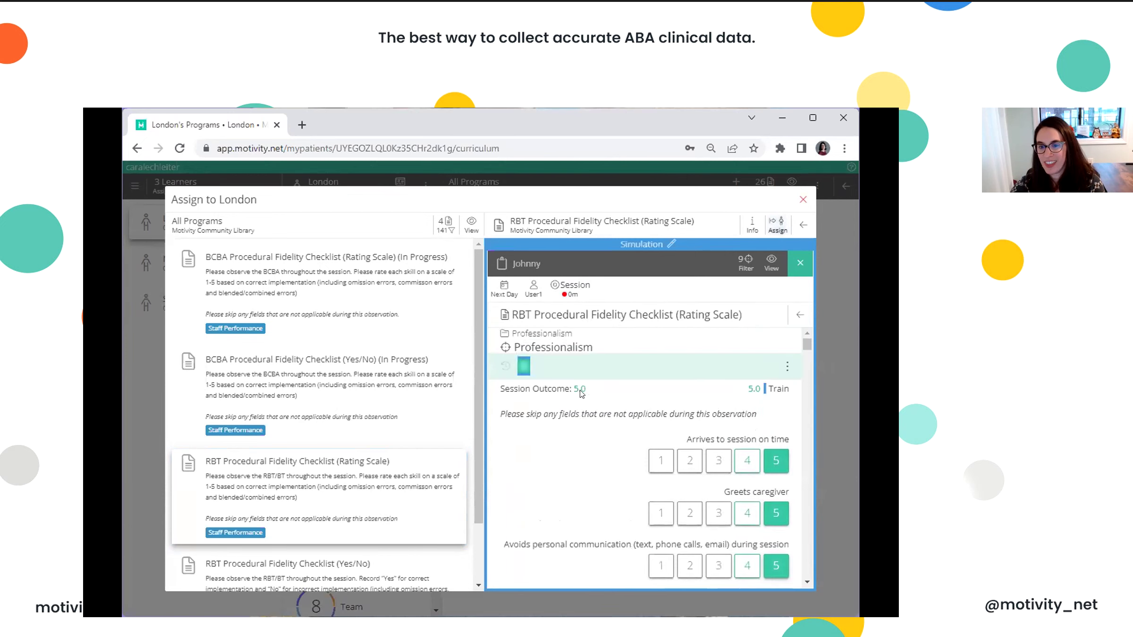
pyautogui.scroll(-1, 757, 486)
pyautogui.click(774, 551)
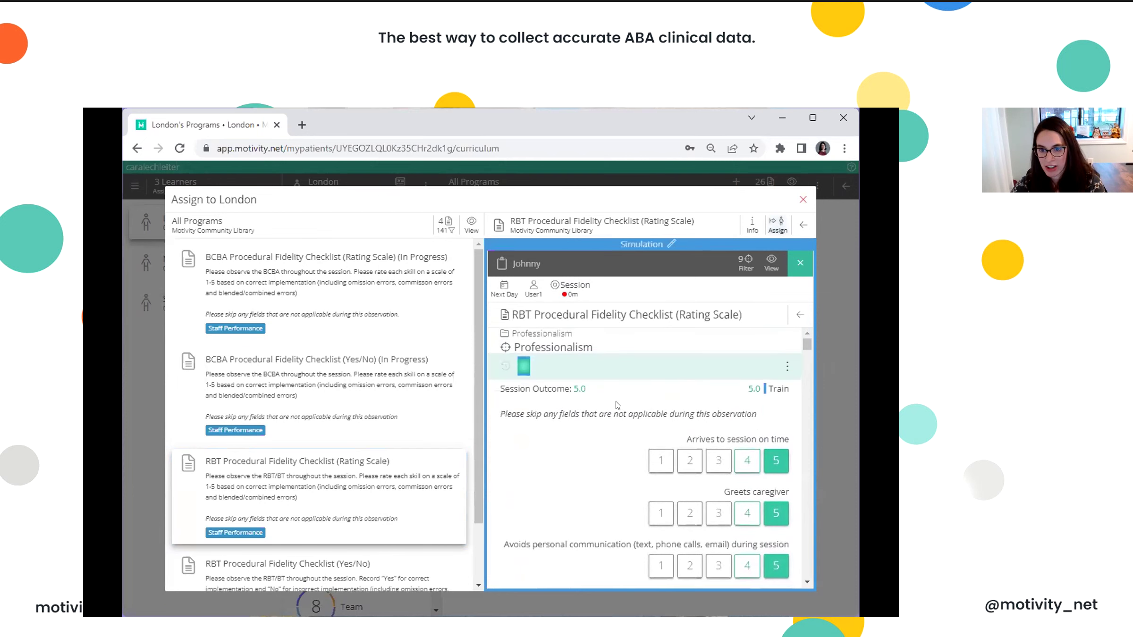
# Lower arriving on time to 4, rate rapport with child 4 and rapport with family 5
pyautogui.click(746, 458)
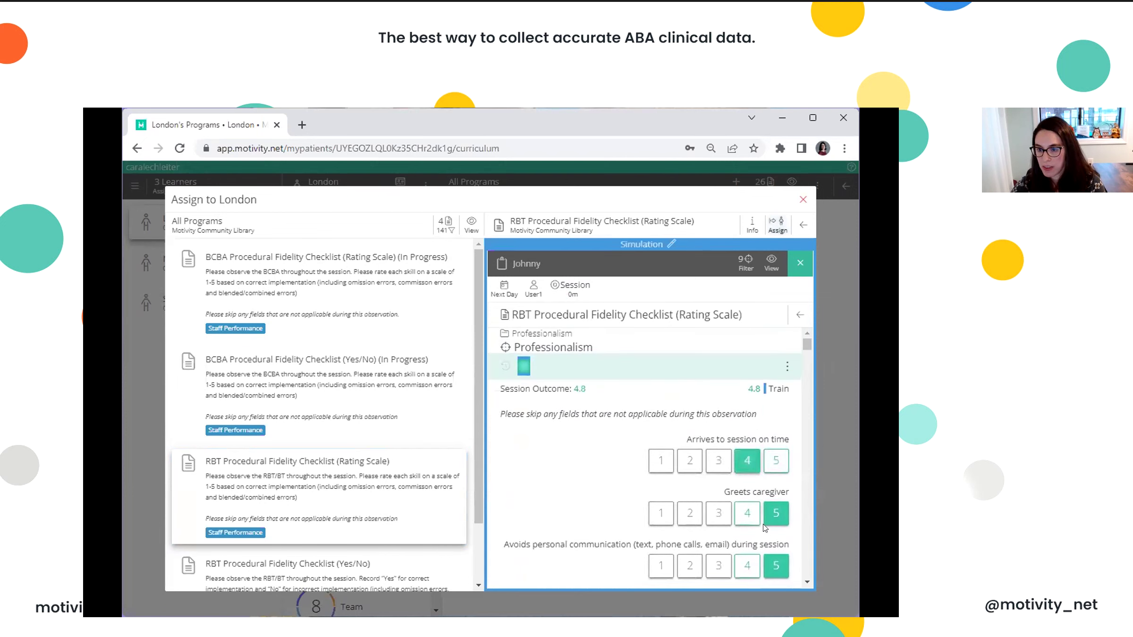
pyautogui.scroll(-2, 745, 478)
pyautogui.click(747, 542)
pyautogui.scroll(-1, 777, 539)
pyautogui.click(775, 523)
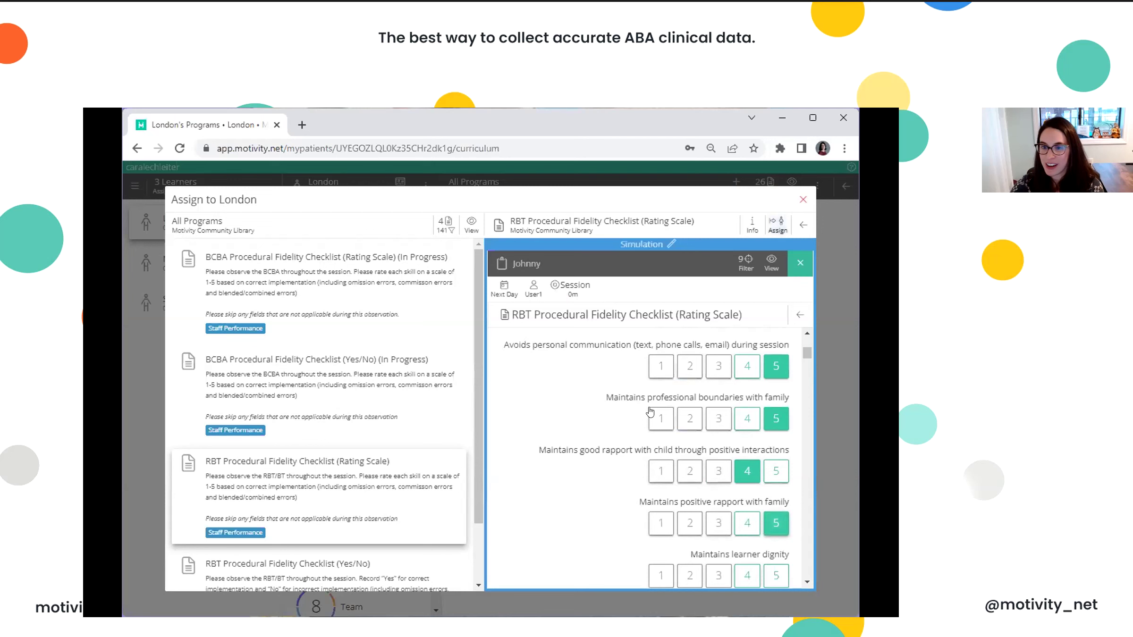
pyautogui.scroll(2, 650, 419)
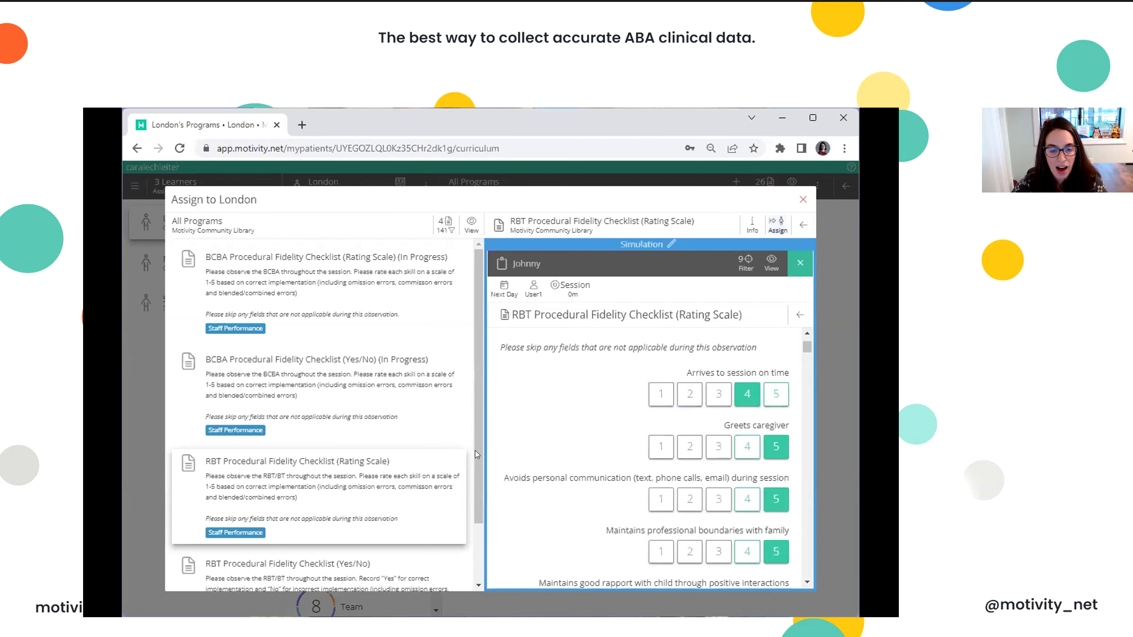
pyautogui.scroll(-1, 416, 475)
pyautogui.scroll(-1, 417, 476)
pyautogui.click(415, 500)
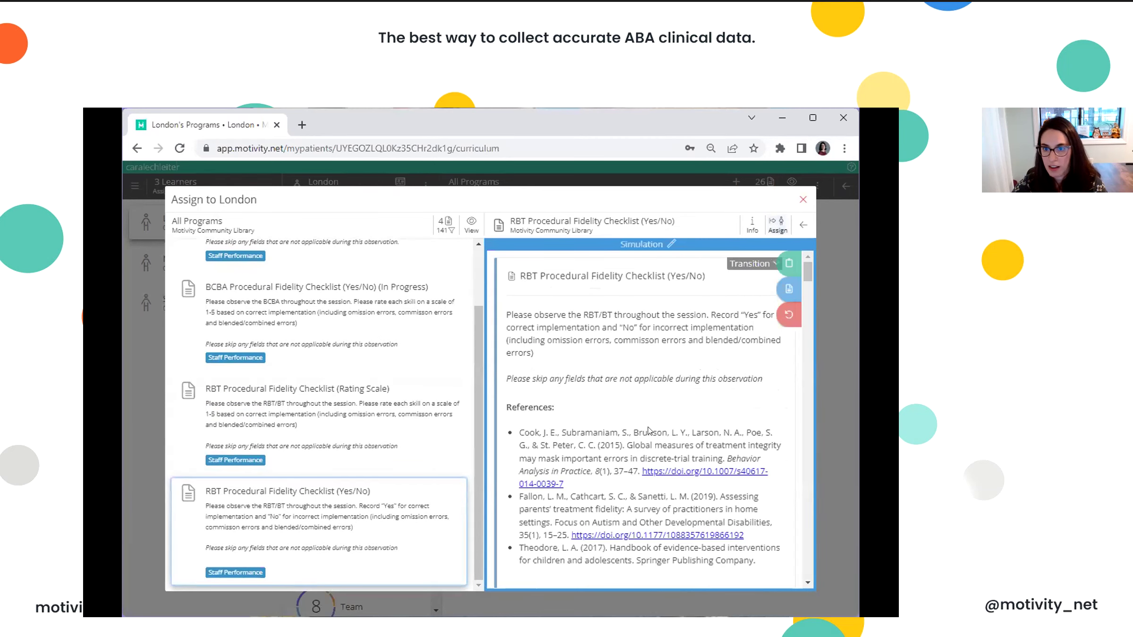
pyautogui.scroll(-6, 746, 404)
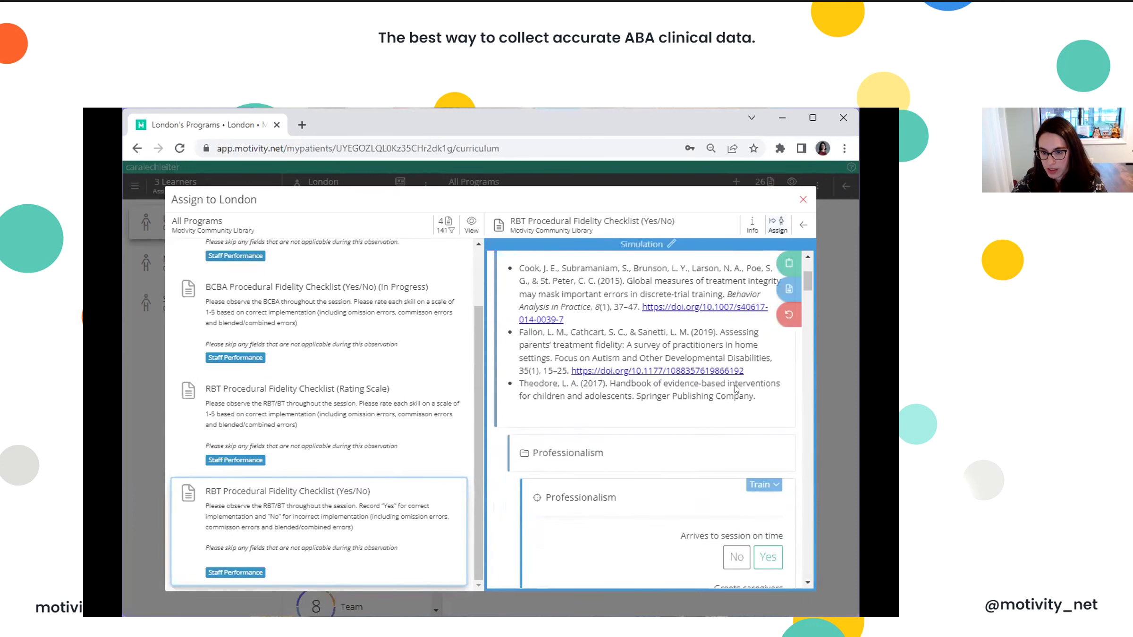
pyautogui.scroll(-2, 737, 389)
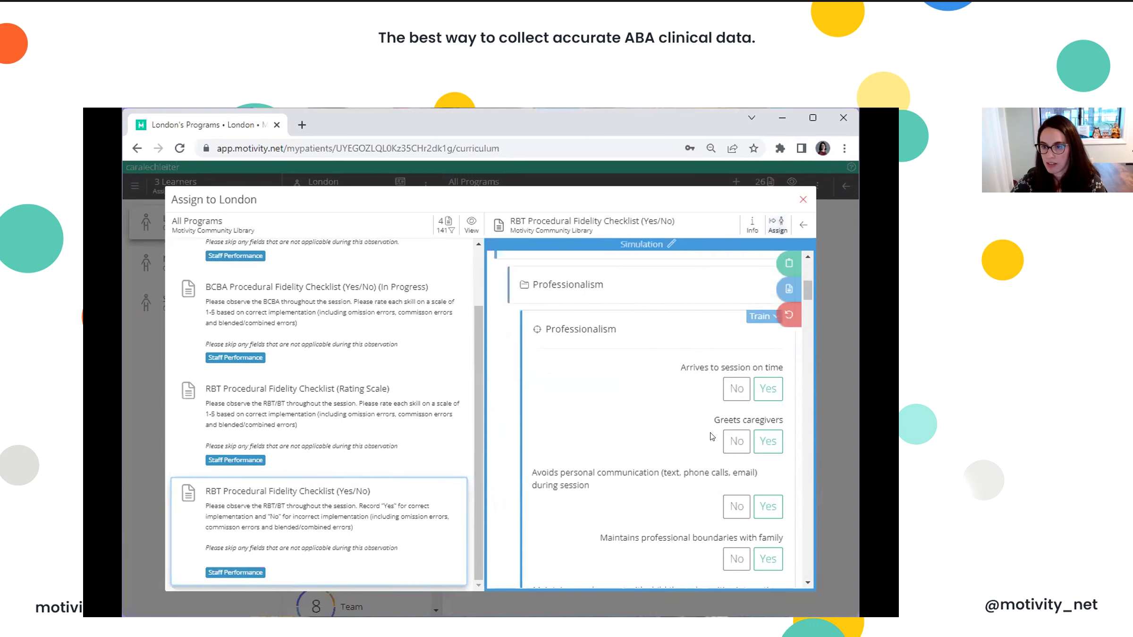
pyautogui.scroll(-5, 647, 425)
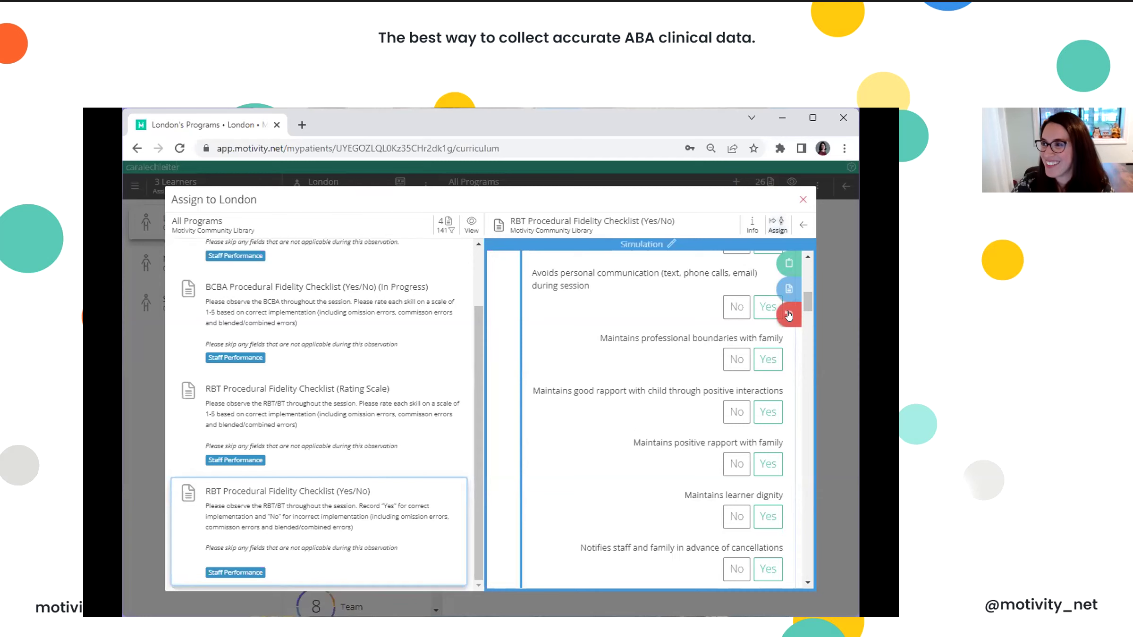
# Close the Assign to London dialog and open the add-program options
pyautogui.click(801, 201)
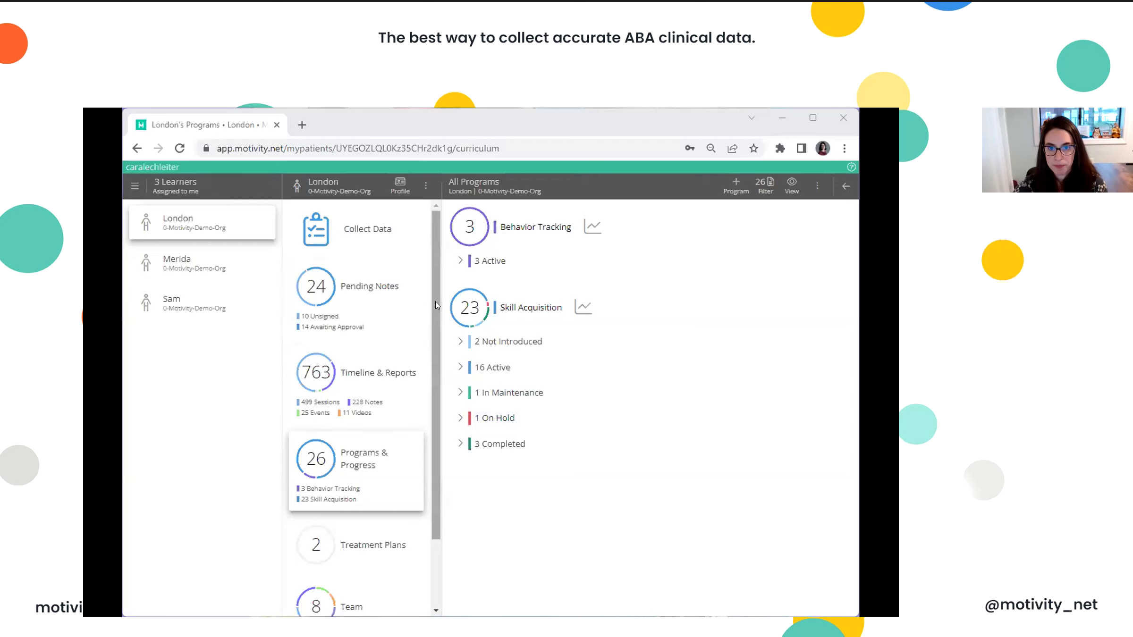
pyautogui.click(735, 184)
# Open the Motivity Community Library from Assign from a Library and browse its 145 programs
pyautogui.click(738, 215)
pyautogui.scroll(-6, 286, 446)
pyautogui.click(276, 381)
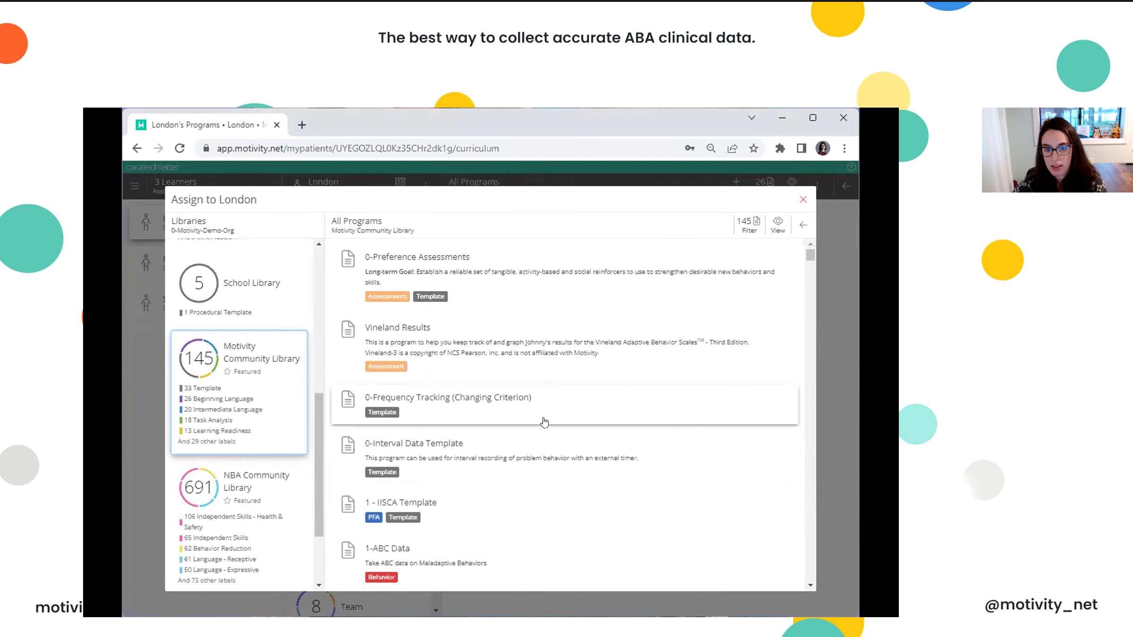
pyautogui.scroll(-3, 543, 425)
pyautogui.scroll(-3, 546, 425)
pyautogui.scroll(-6, 694, 406)
pyautogui.scroll(-5, 663, 444)
pyautogui.scroll(-6, 661, 453)
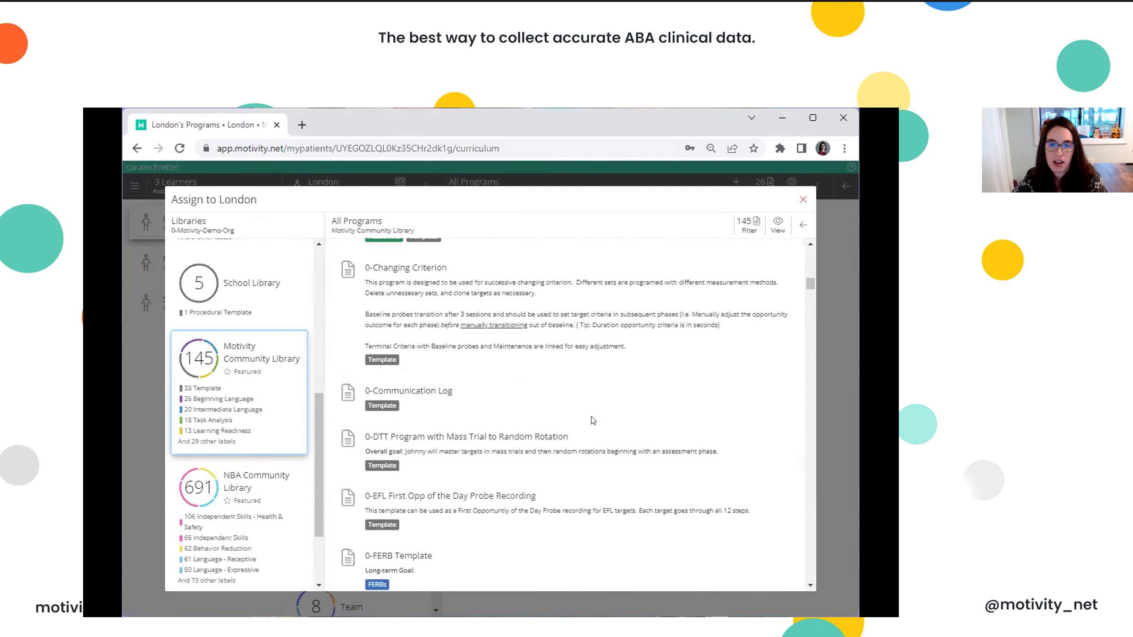
pyautogui.scroll(-4, 610, 414)
pyautogui.scroll(-2, 610, 414)
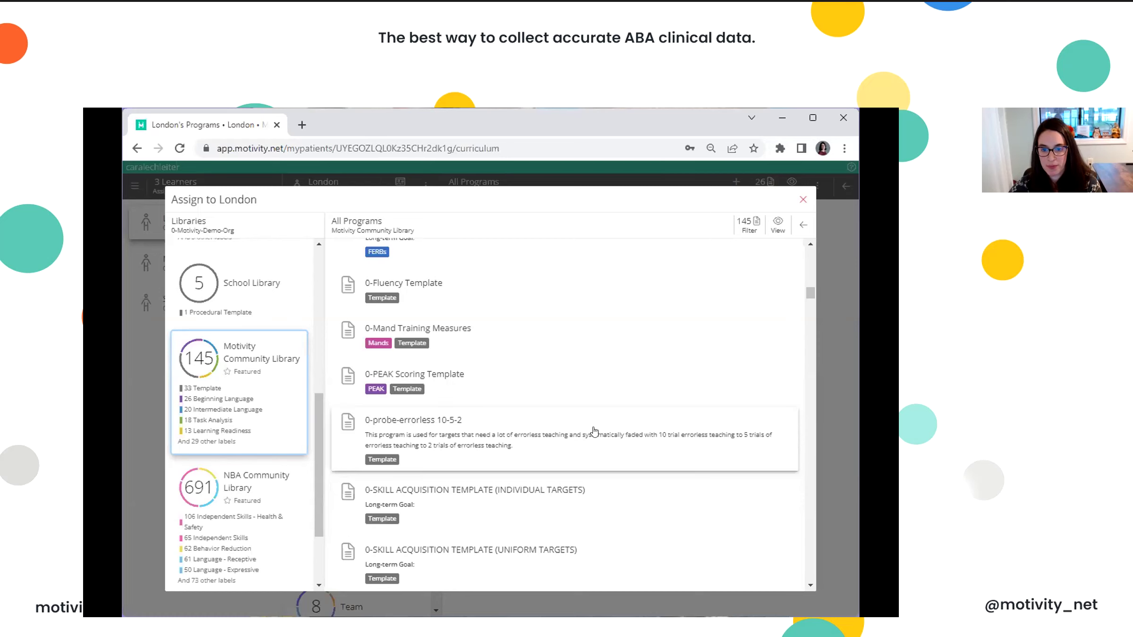
# Close the Assign to London library dialog to return to the Programs & Progress overview
pyautogui.click(802, 200)
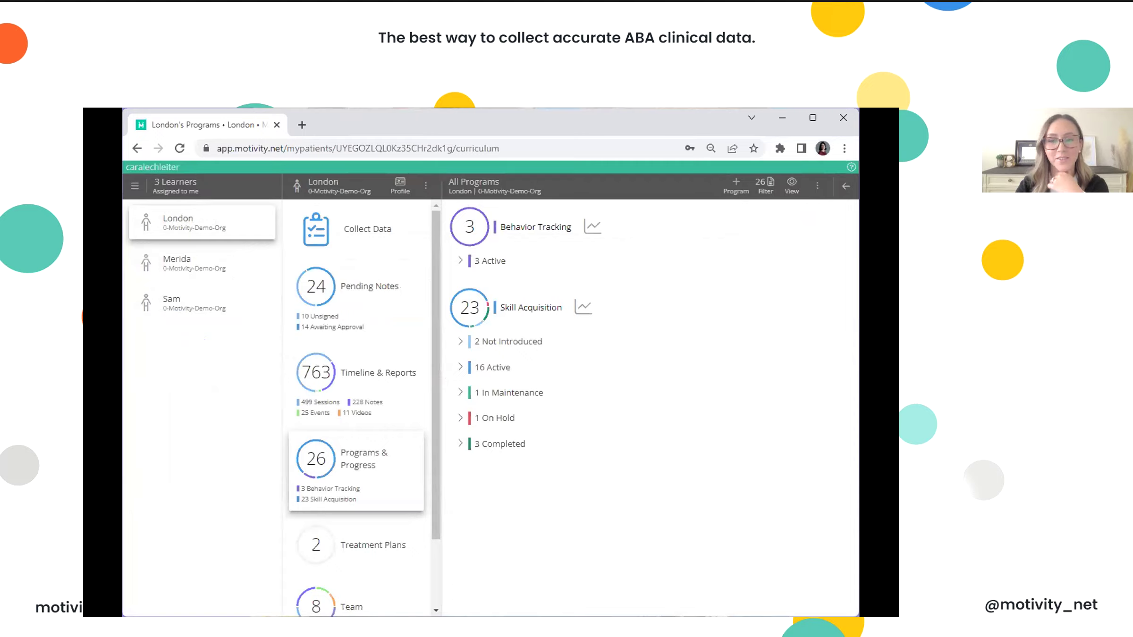